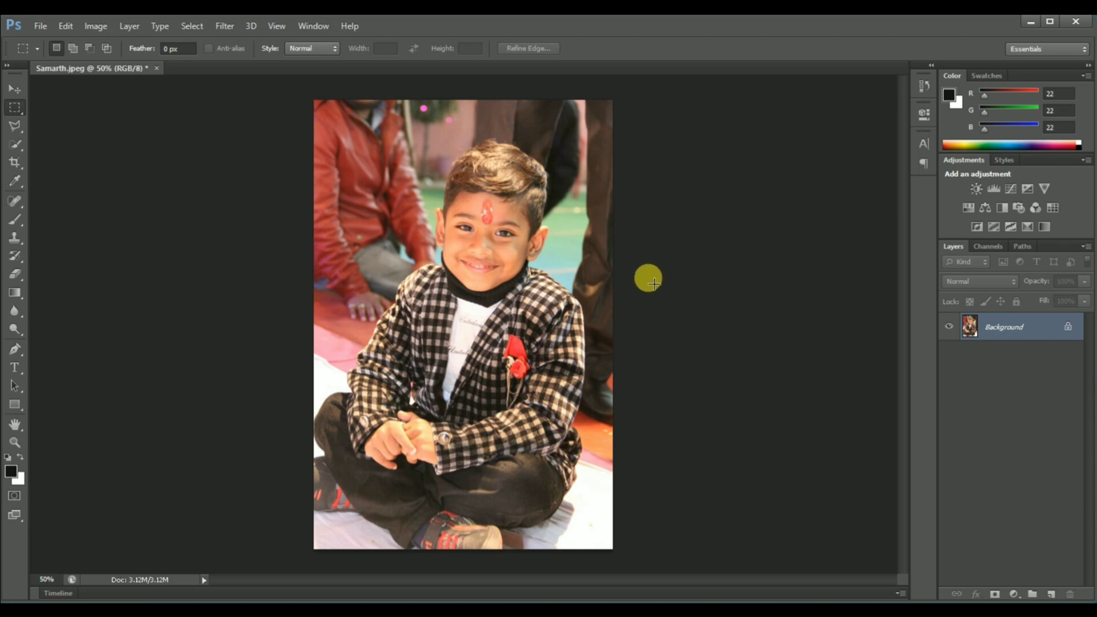
# Preview a Field Blur on the whole photo at 6 px, then 19 px, and cancel it.
pyautogui.click(219, 29)
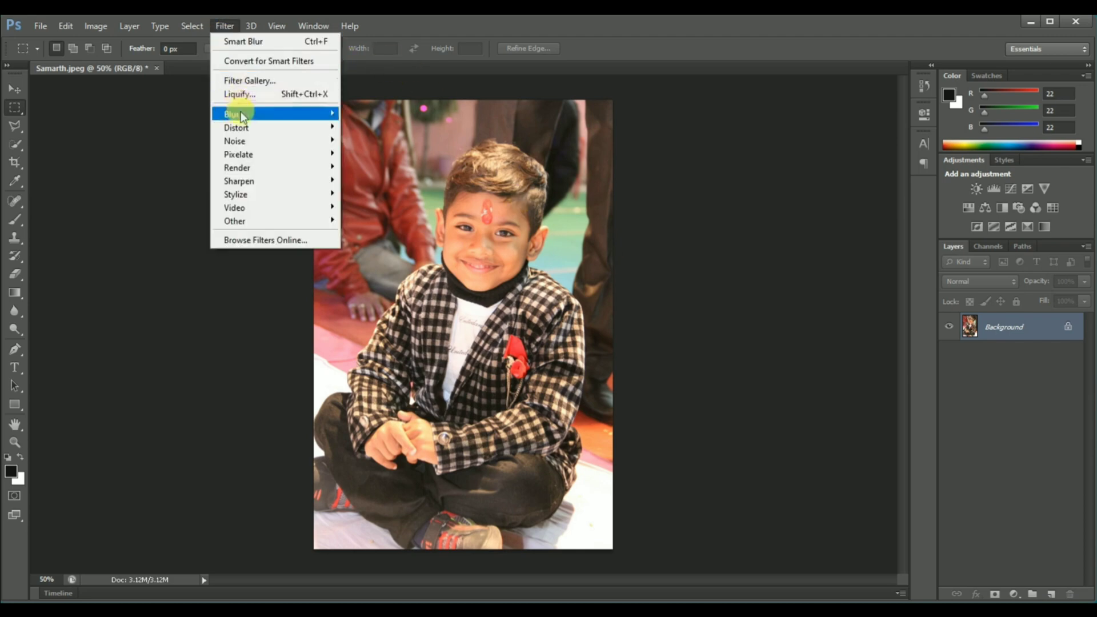
pyautogui.moveTo(241, 116)
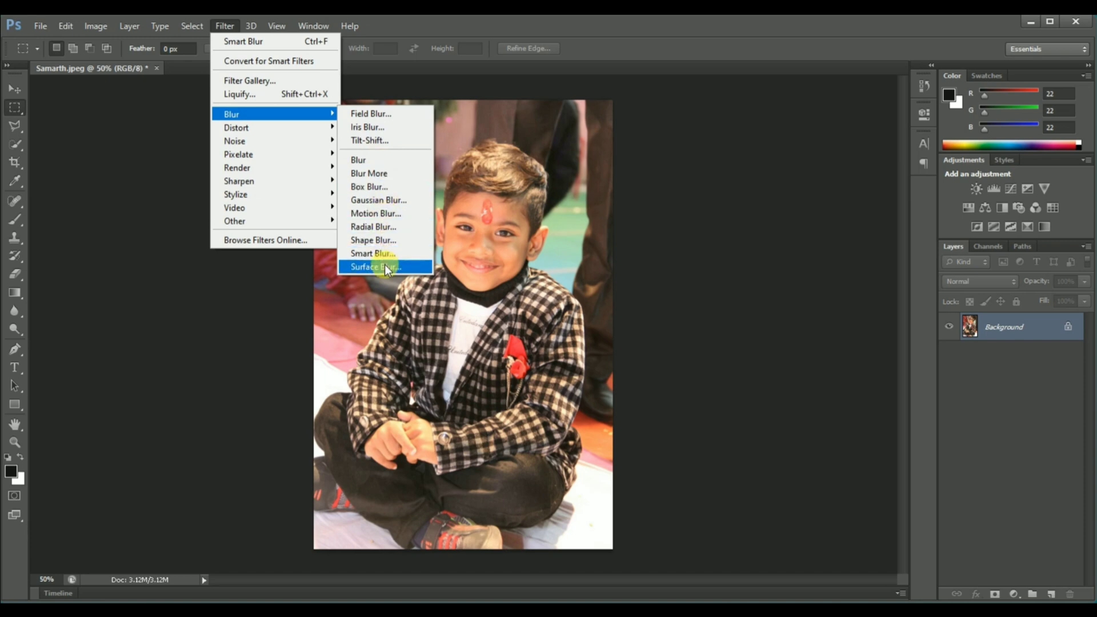
pyautogui.click(381, 114)
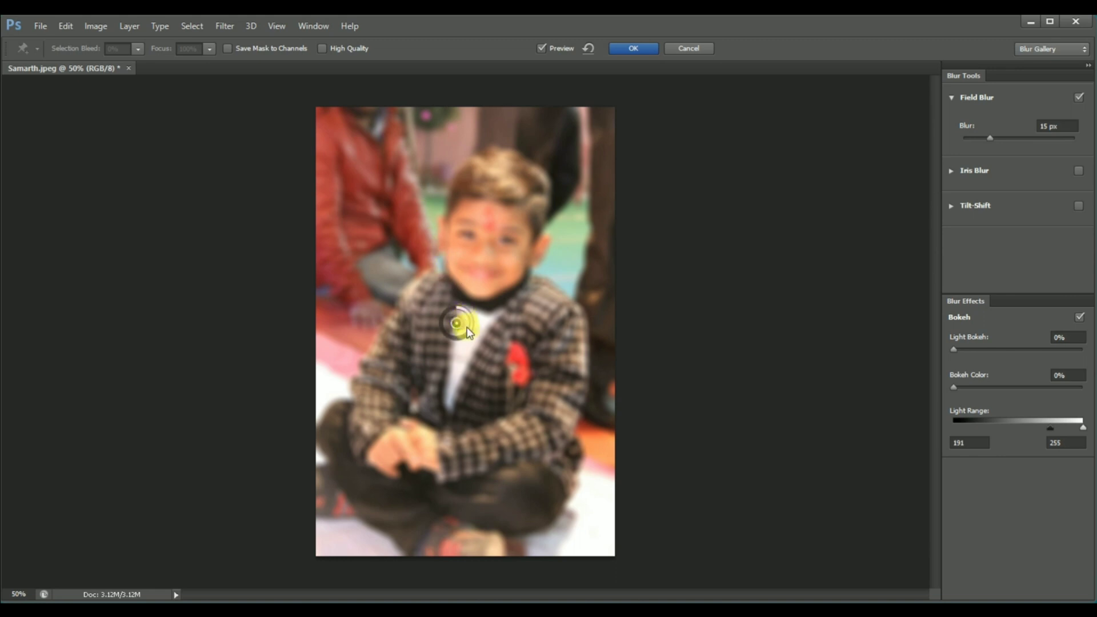
pyautogui.moveTo(471, 331); pyautogui.dragTo(537, 269)
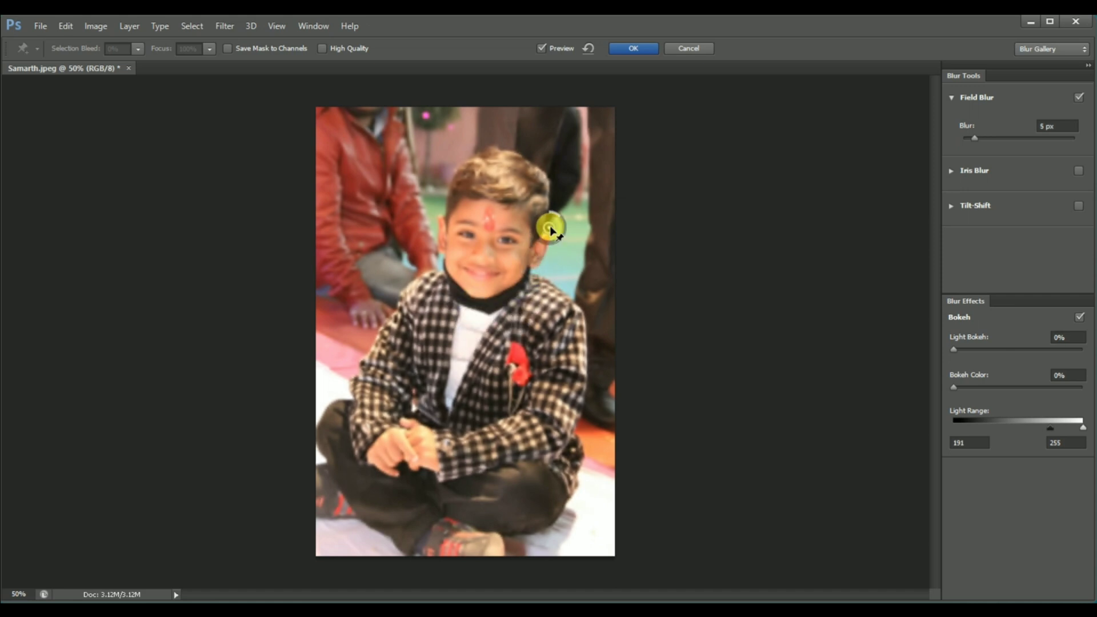
pyautogui.moveTo(560, 222); pyautogui.dragTo(537, 254)
pyautogui.click(680, 49)
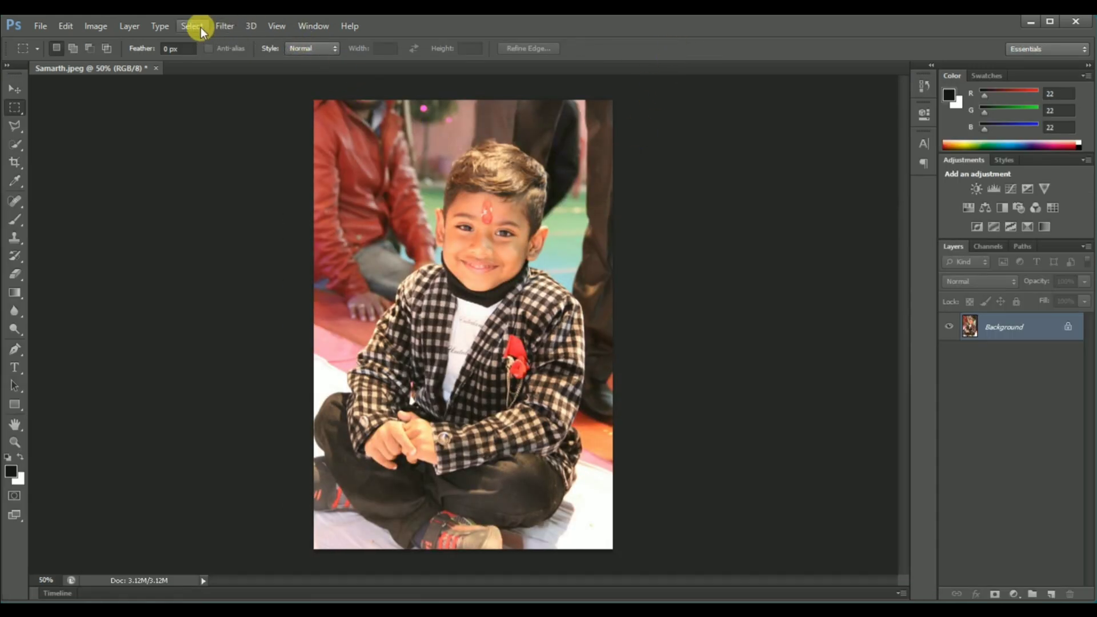
# Select a rectangle over the boy's head and chest, preview Field Blur on it, then cancel.
pyautogui.moveTo(405, 118); pyautogui.dragTo(564, 342)
pyautogui.click(224, 27)
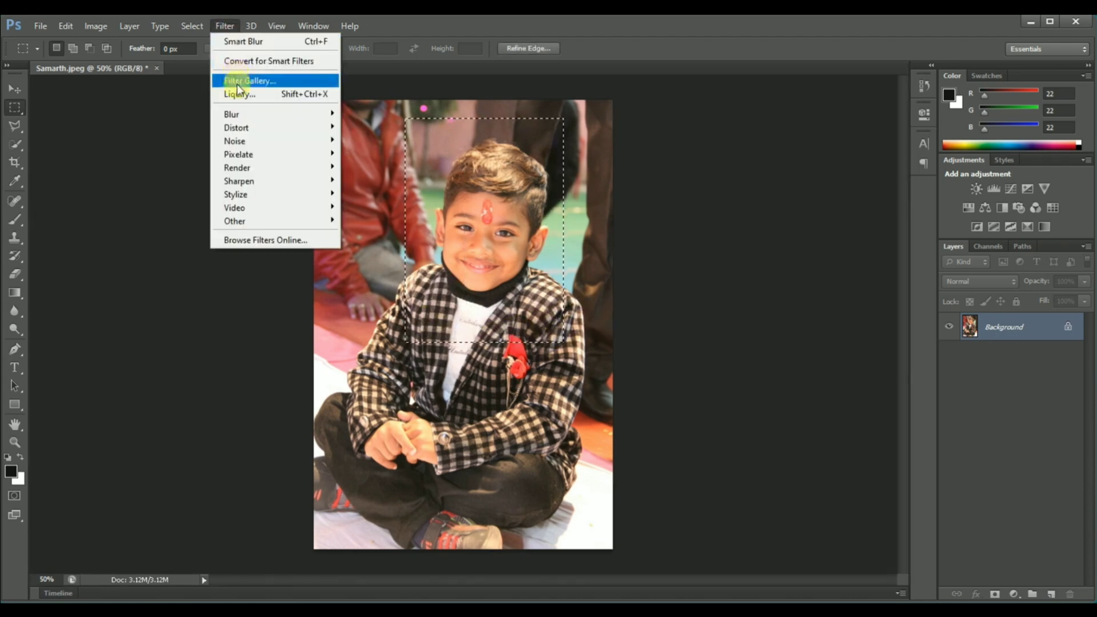
pyautogui.moveTo(239, 113)
pyautogui.click(366, 111)
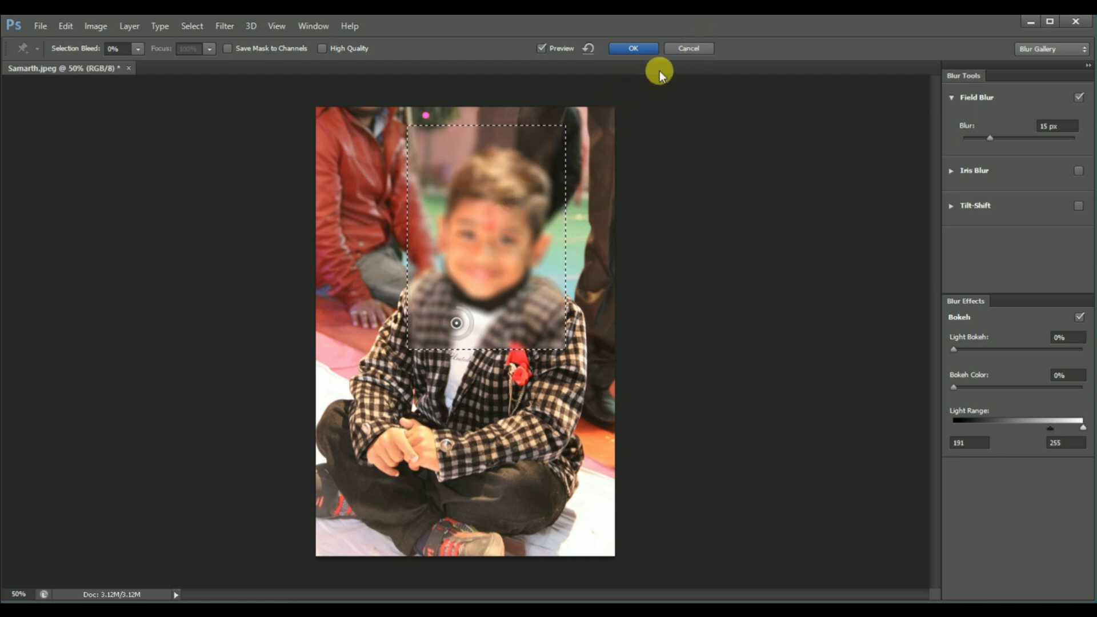
pyautogui.click(680, 48)
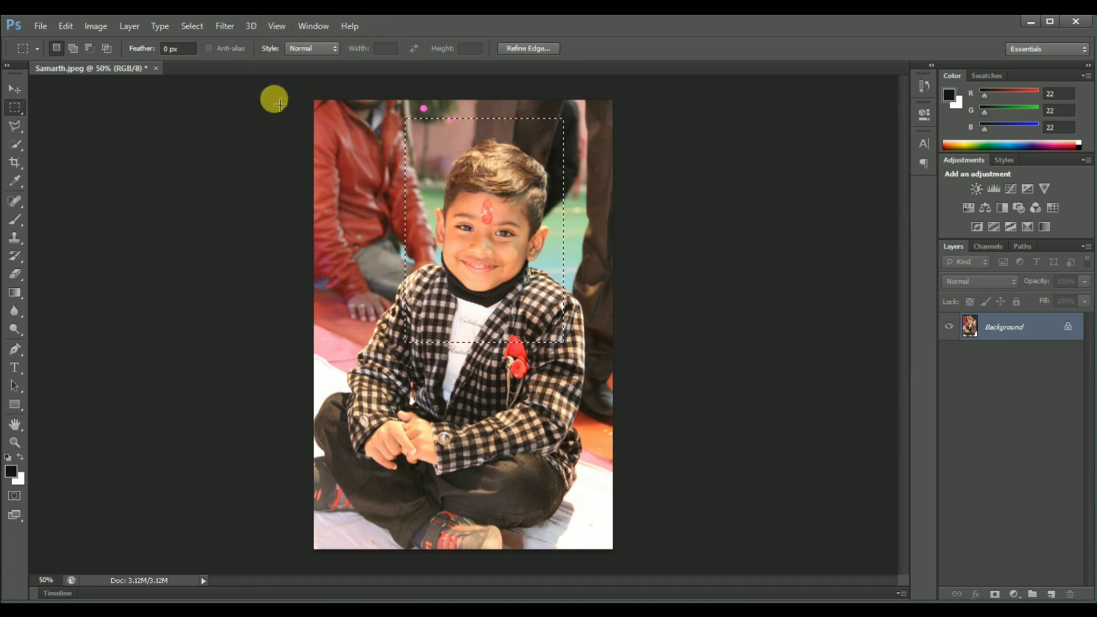
# Clear the rectangular selection and preview an Iris Blur on the whole photo.
pyautogui.click(370, 135)
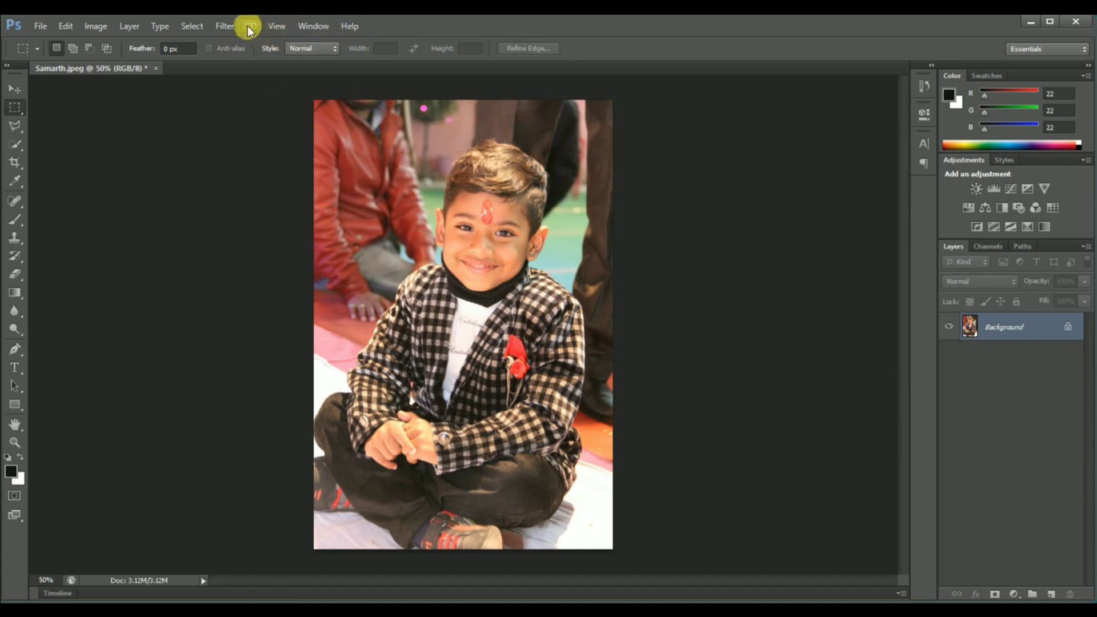
pyautogui.click(226, 26)
pyautogui.moveTo(234, 114)
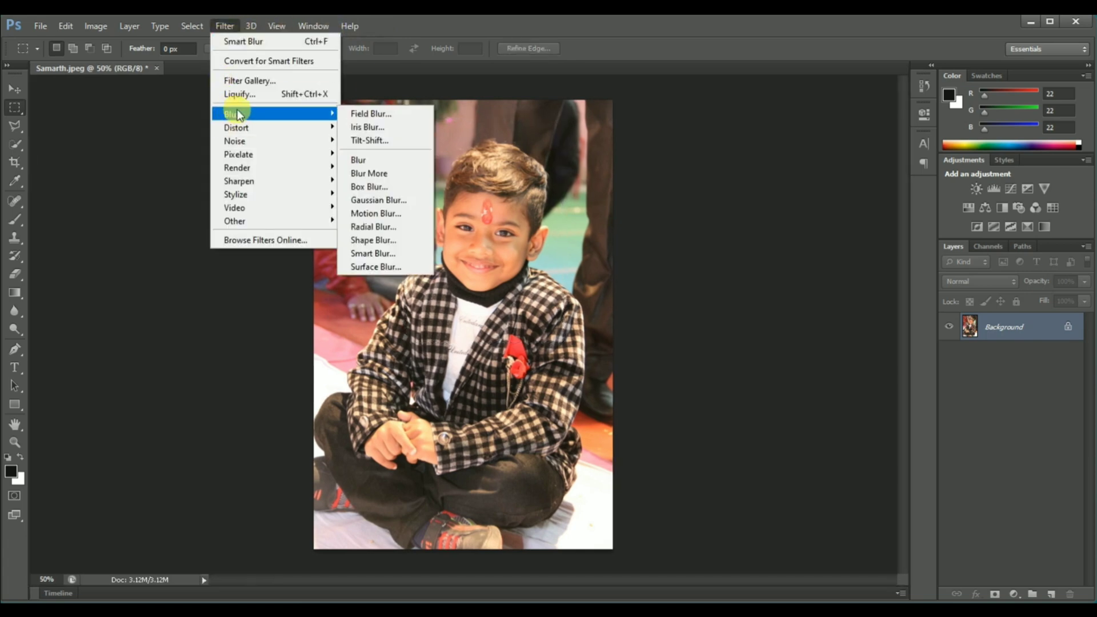
pyautogui.click(360, 127)
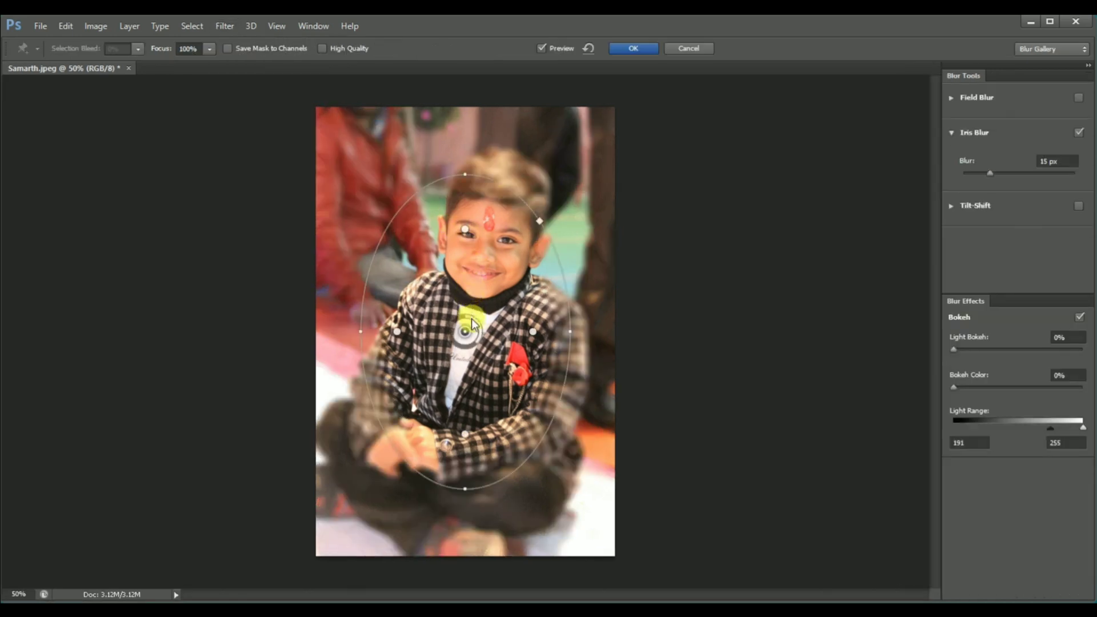
# Centre the Iris Blur ellipse on the boy's face, widen its sharp area, then cancel it.
pyautogui.moveTo(509, 333); pyautogui.dragTo(431, 263)
pyautogui.moveTo(542, 294)
pyautogui.mouseDown()
pyautogui.moveTo(560, 274)
pyautogui.moveTo(543, 275)
pyautogui.mouseUp()
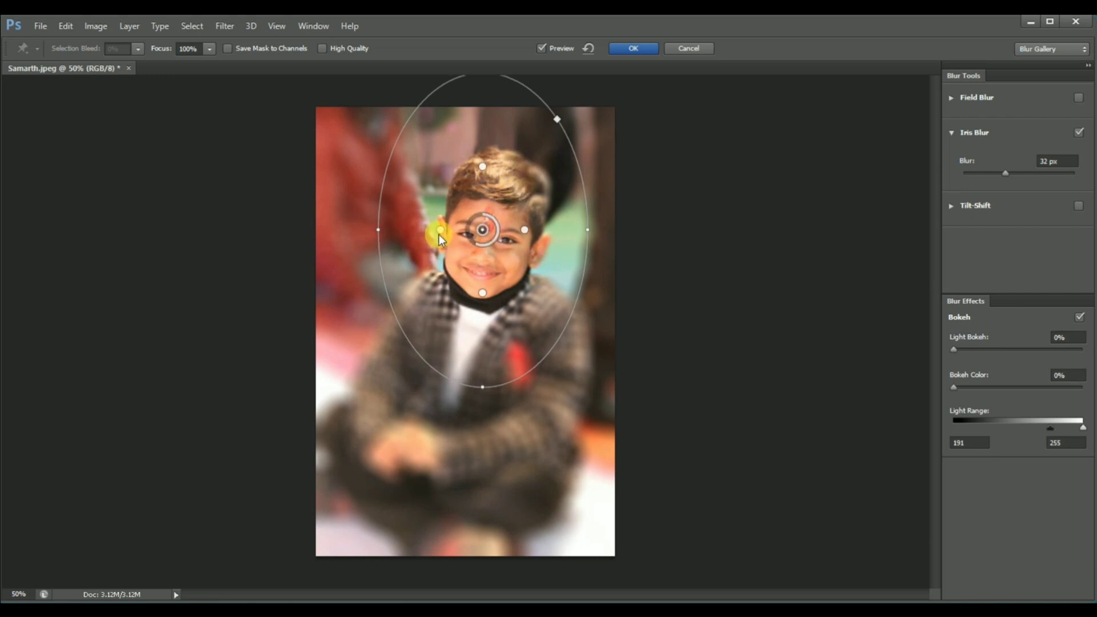
pyautogui.moveTo(439, 234); pyautogui.dragTo(478, 247)
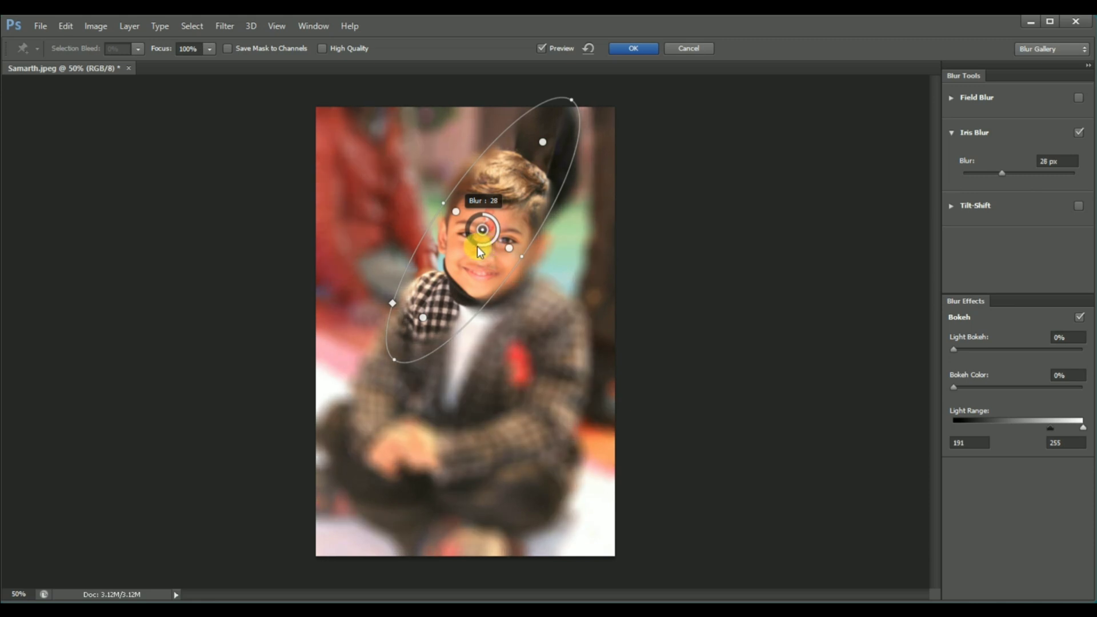
pyautogui.click(678, 51)
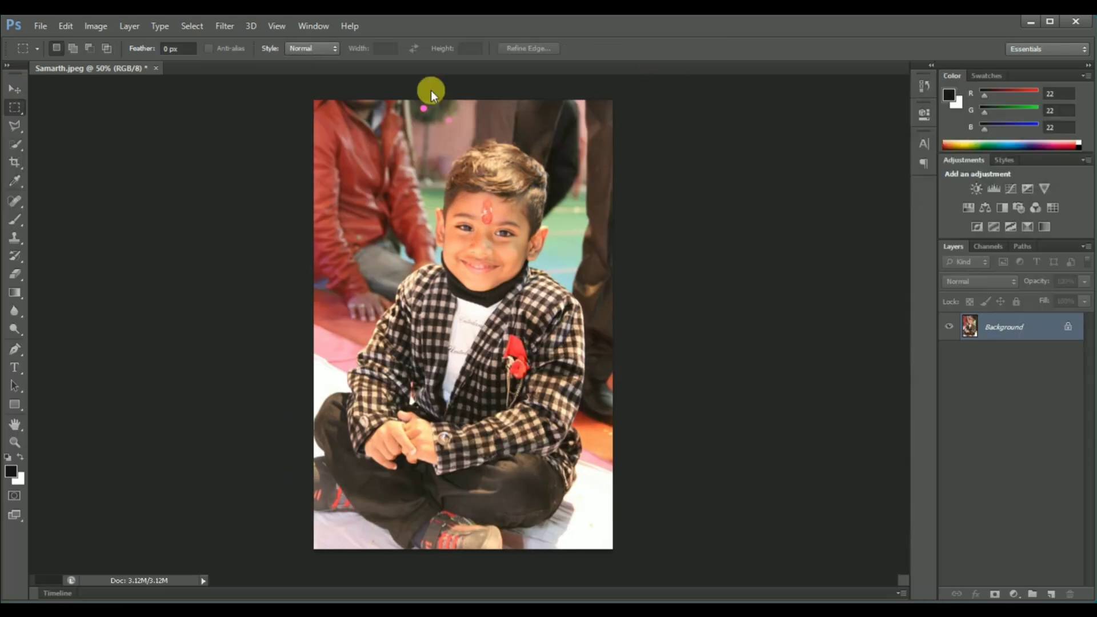
pyautogui.click(221, 25)
pyautogui.moveTo(228, 114)
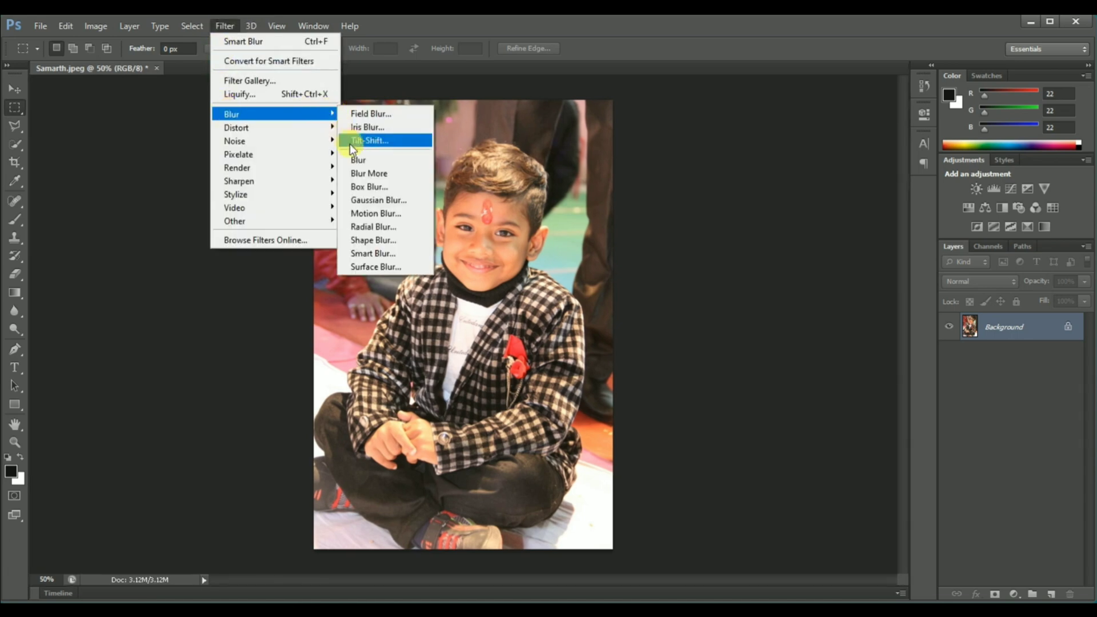
pyautogui.click(365, 140)
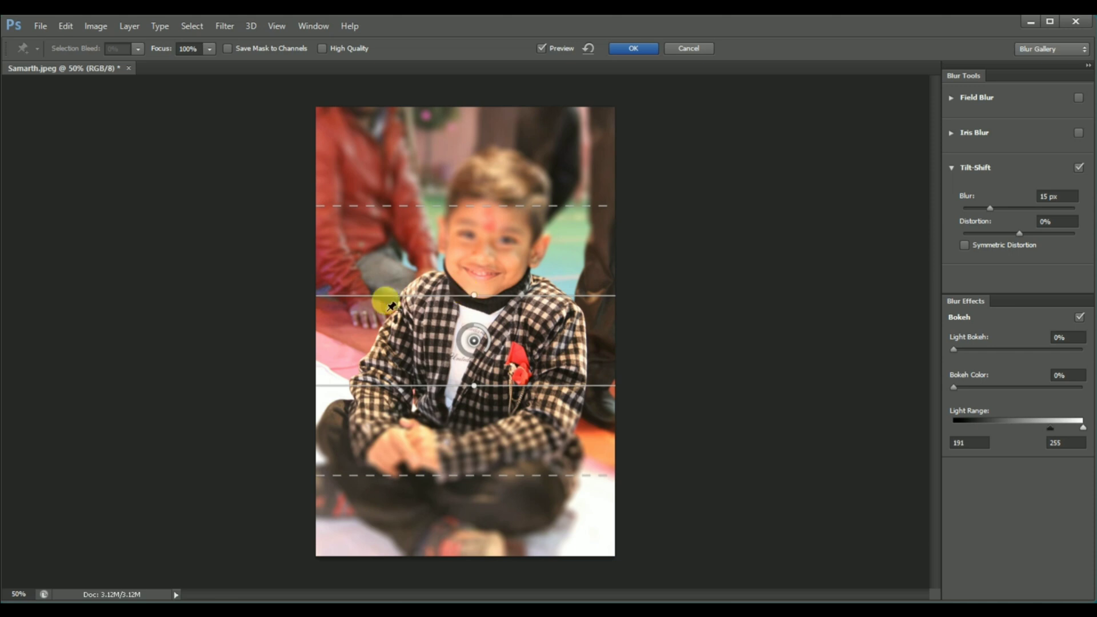
pyautogui.moveTo(493, 295); pyautogui.dragTo(483, 265)
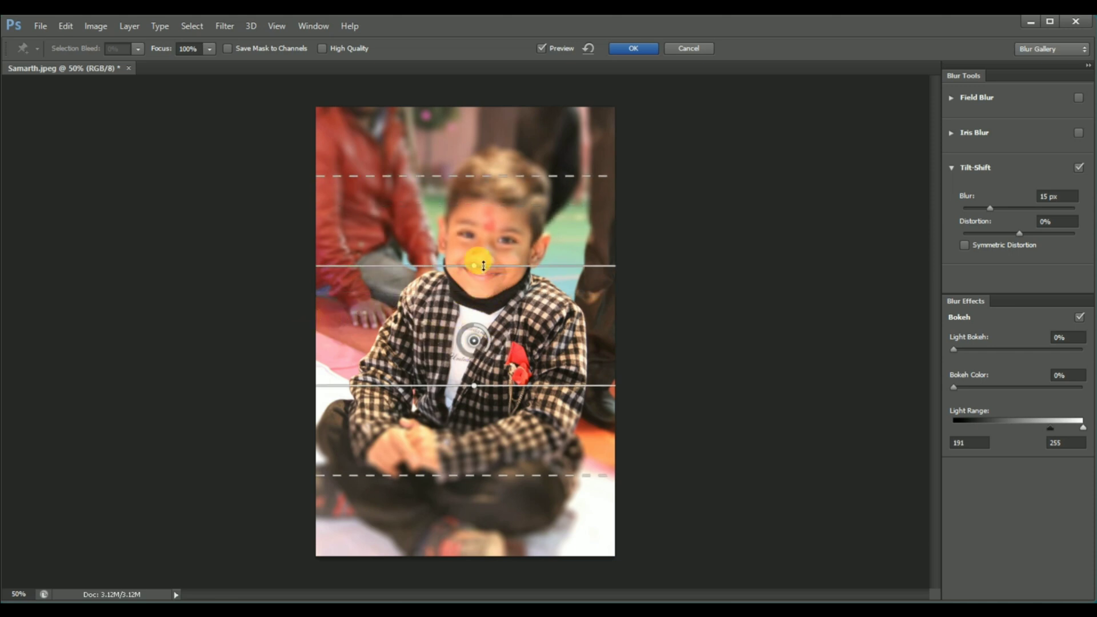
pyautogui.moveTo(474, 385); pyautogui.dragTo(551, 343)
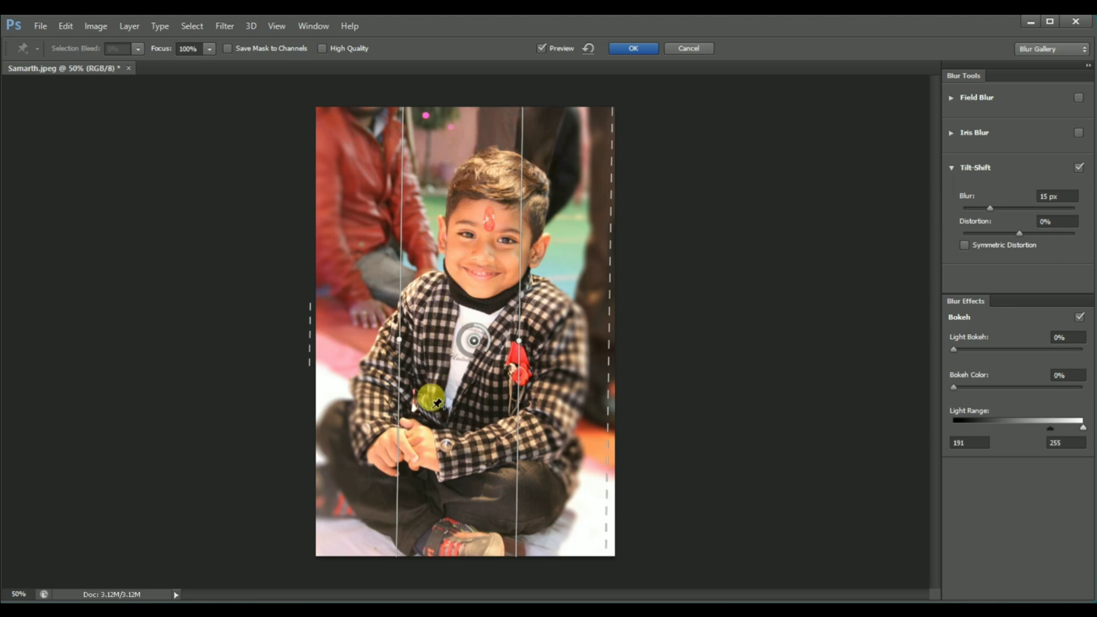
pyautogui.moveTo(482, 353)
pyautogui.mouseDown()
pyautogui.moveTo(454, 354)
pyautogui.moveTo(486, 310)
pyautogui.moveTo(466, 340)
pyautogui.mouseUp()
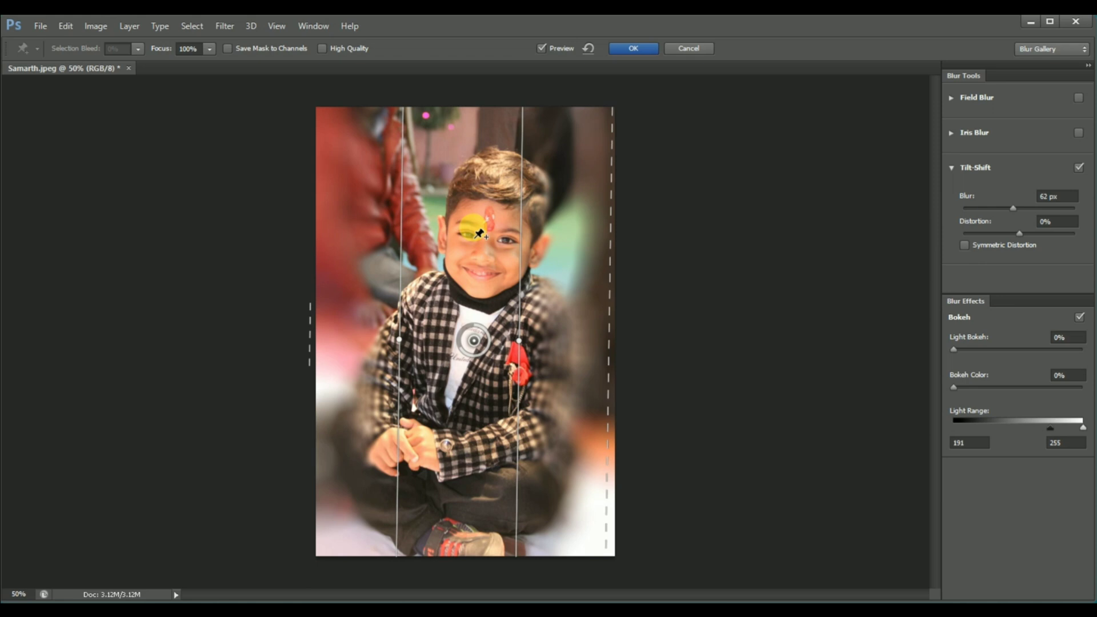
pyautogui.click(686, 48)
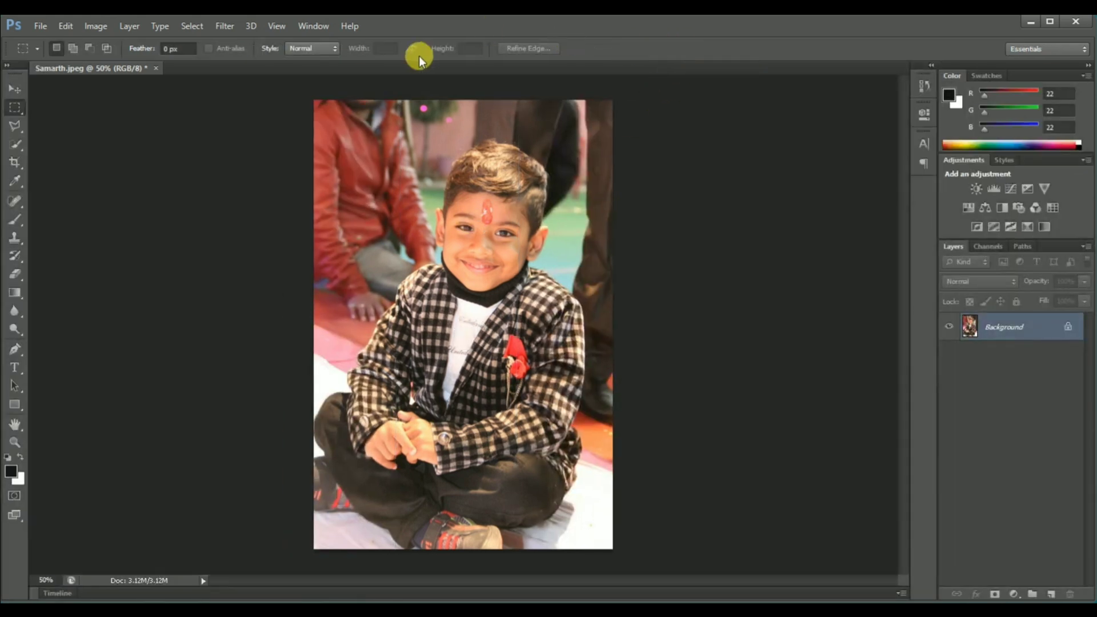
pyautogui.click(223, 26)
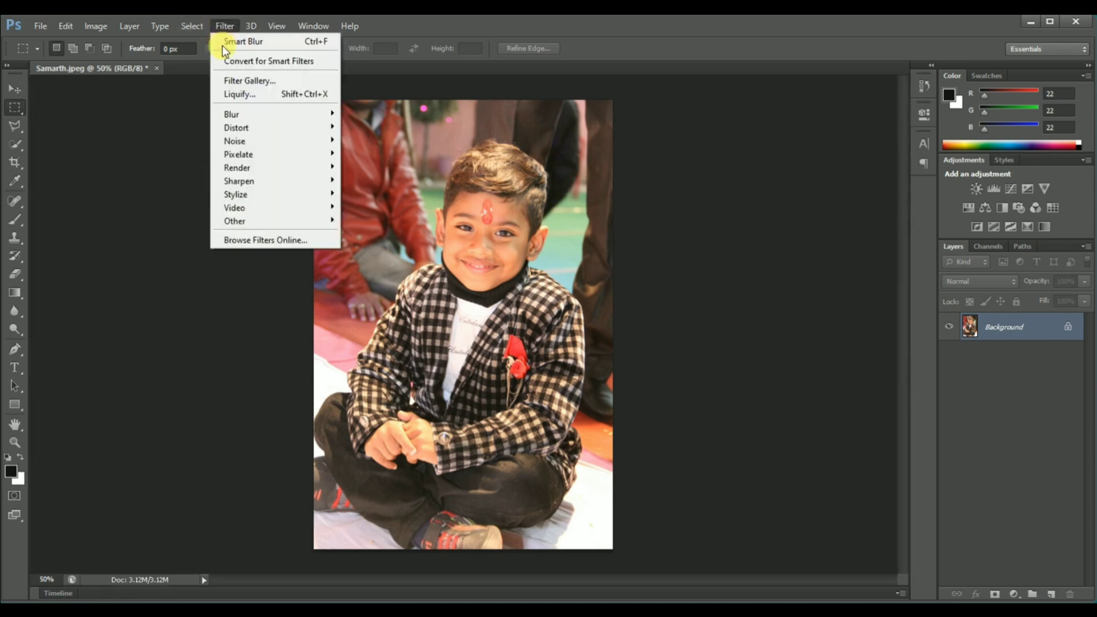
pyautogui.moveTo(304, 116)
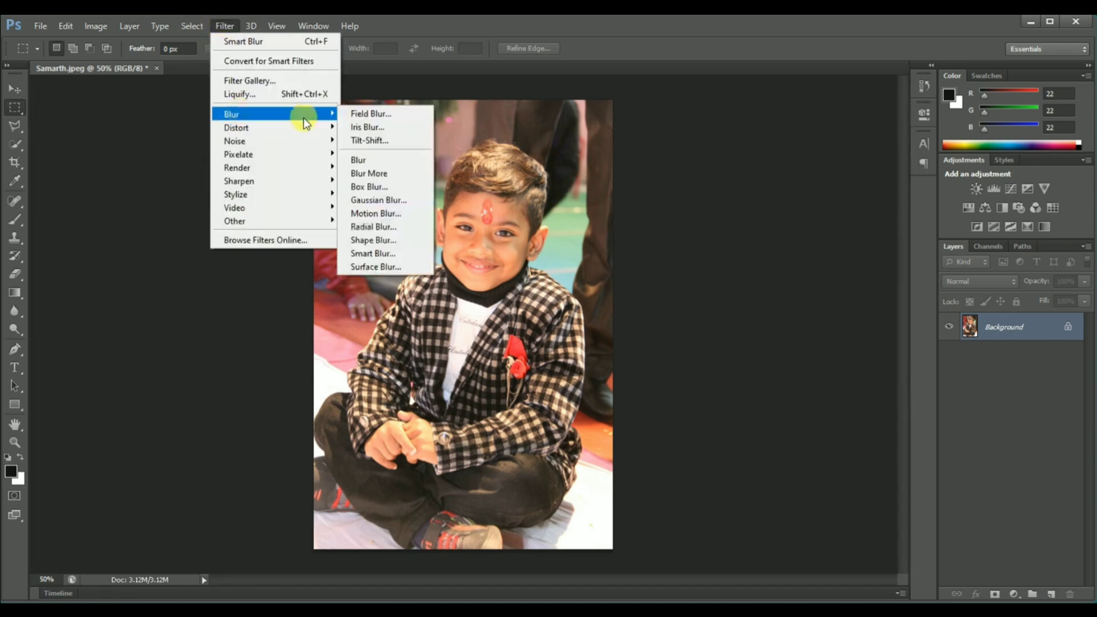
pyautogui.click(371, 188)
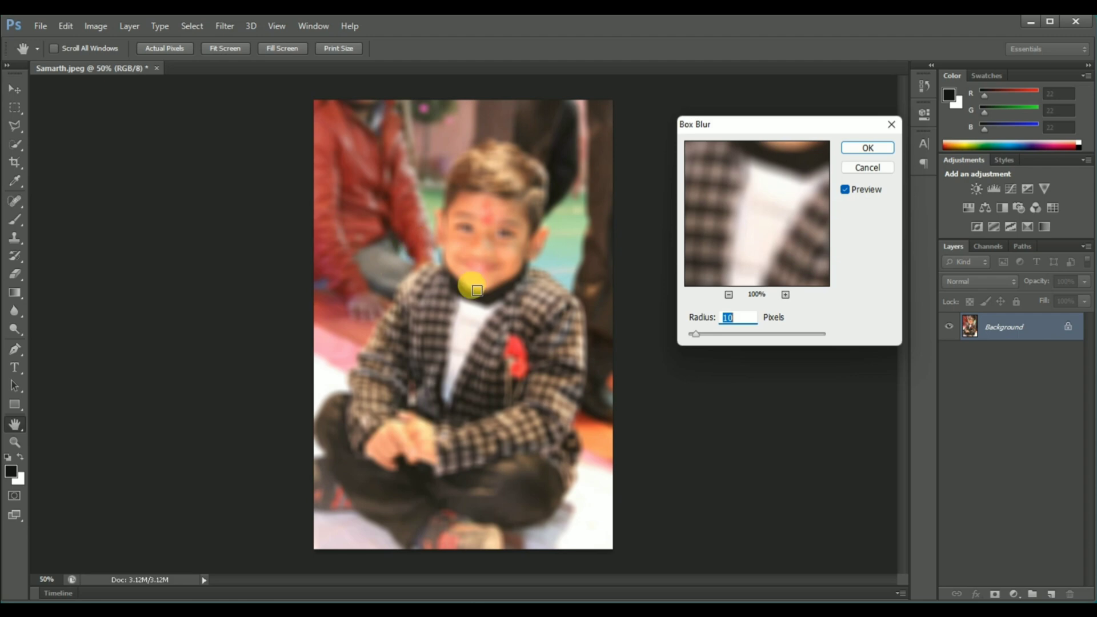
pyautogui.moveTo(693, 330)
pyautogui.mouseDown()
pyautogui.moveTo(683, 330)
pyautogui.moveTo(695, 335)
pyautogui.mouseUp()
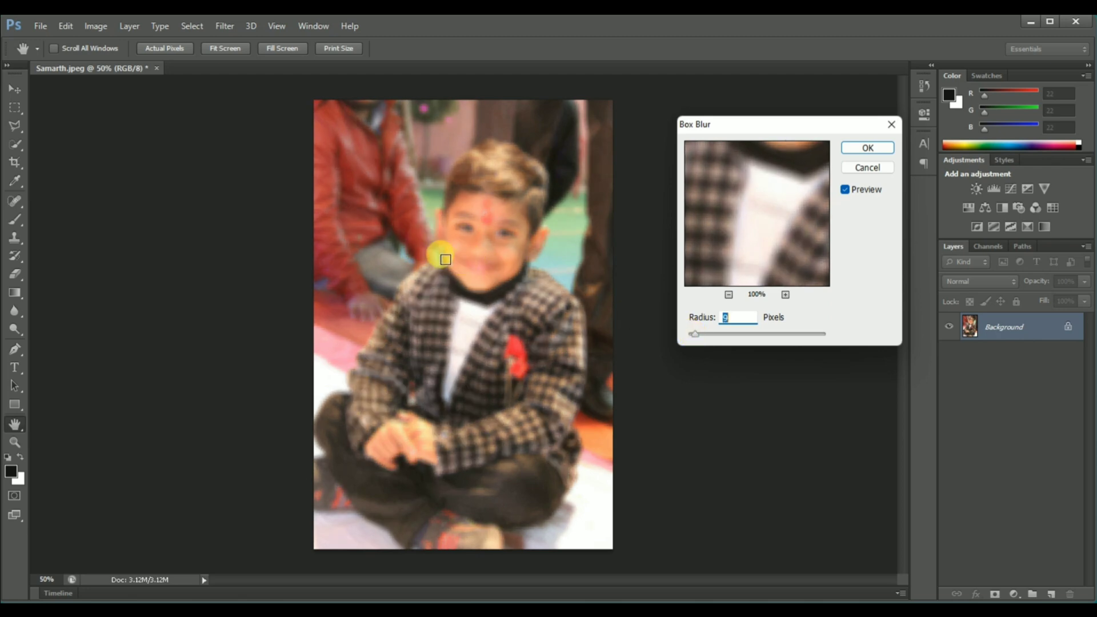
pyautogui.click(849, 168)
pyautogui.press('m')
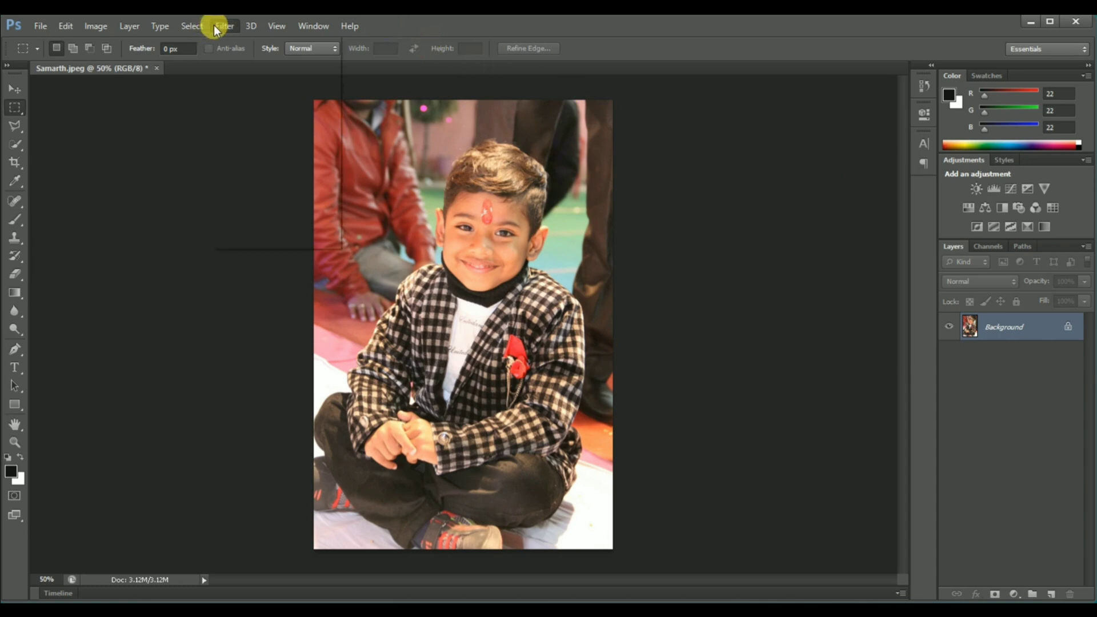
# Preview Gaussian Blur radii of 7.4 and 3.7 on a zoomed-out preview, then cancel.
pyautogui.click(215, 25)
pyautogui.moveTo(254, 113)
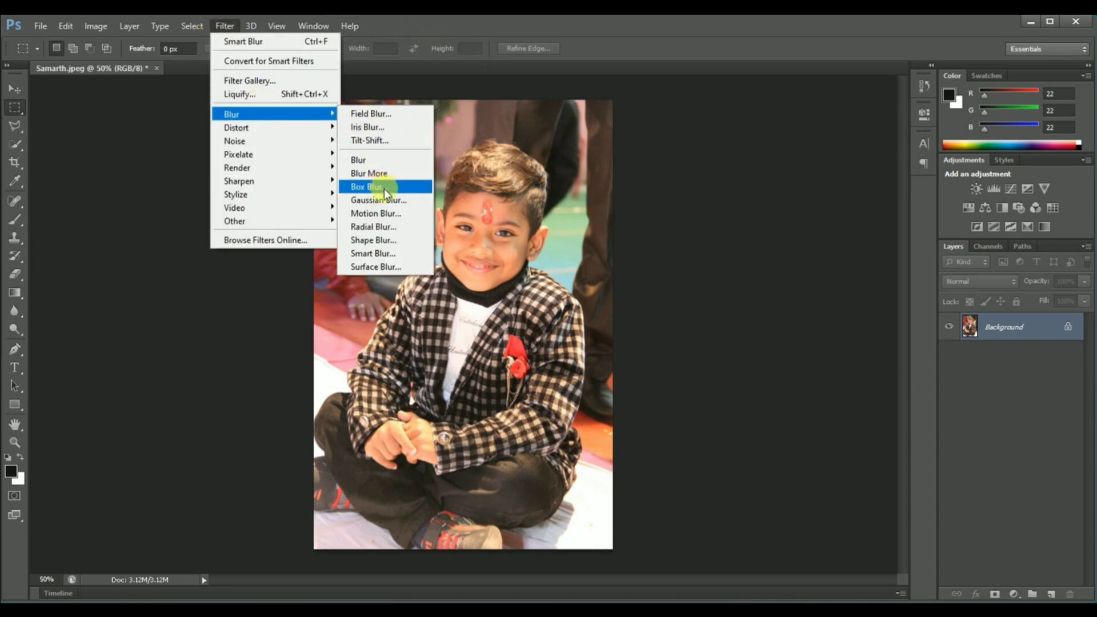
pyautogui.click(392, 207)
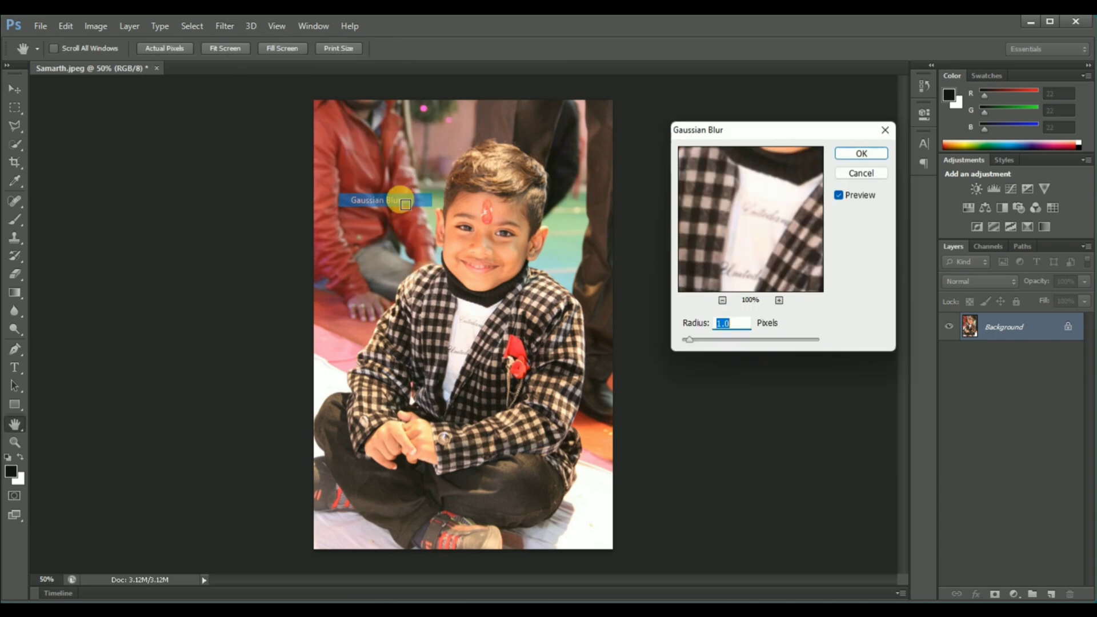
pyautogui.click(722, 299)
pyautogui.click(722, 299)
pyautogui.click(722, 300)
pyautogui.click(722, 299)
pyautogui.click(722, 300)
pyautogui.moveTo(693, 341); pyautogui.dragTo(732, 345)
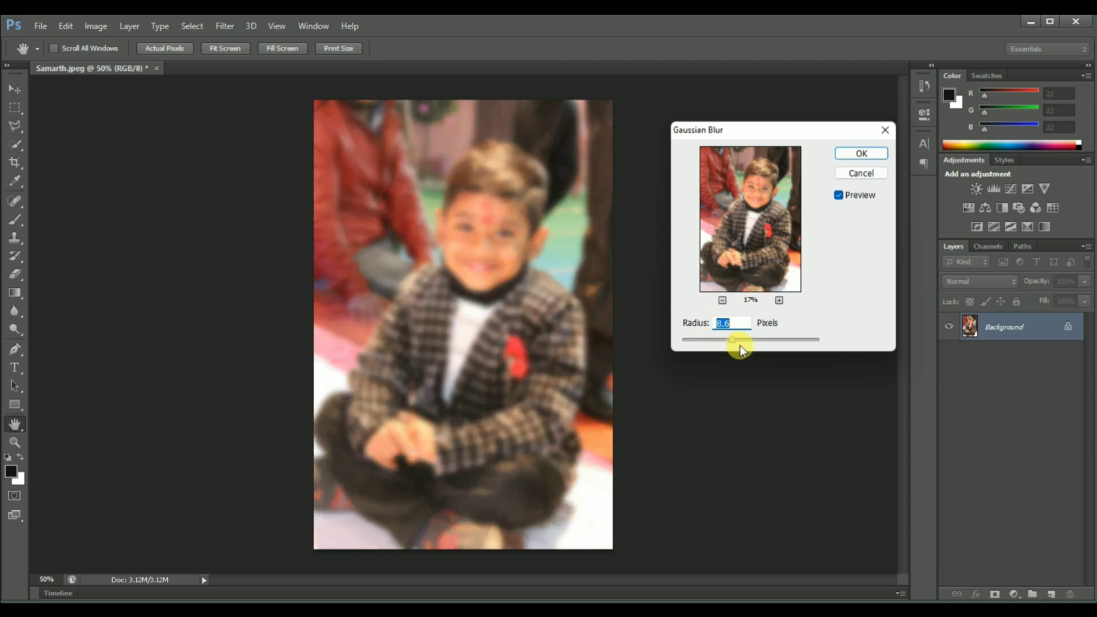
pyautogui.click(693, 338)
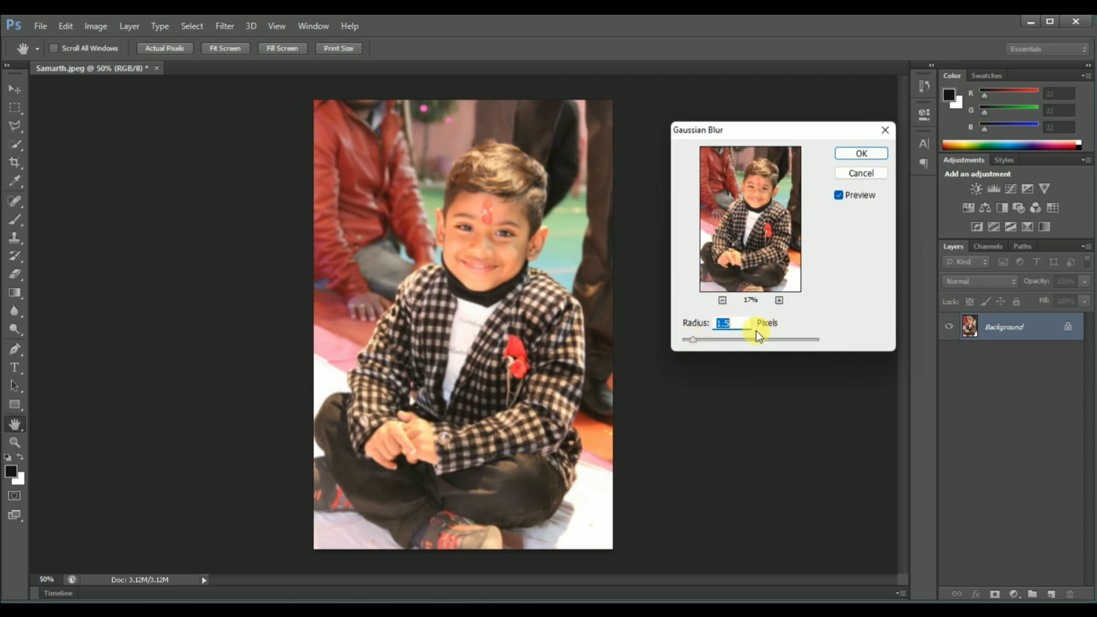
pyautogui.moveTo(694, 338); pyautogui.dragTo(709, 338)
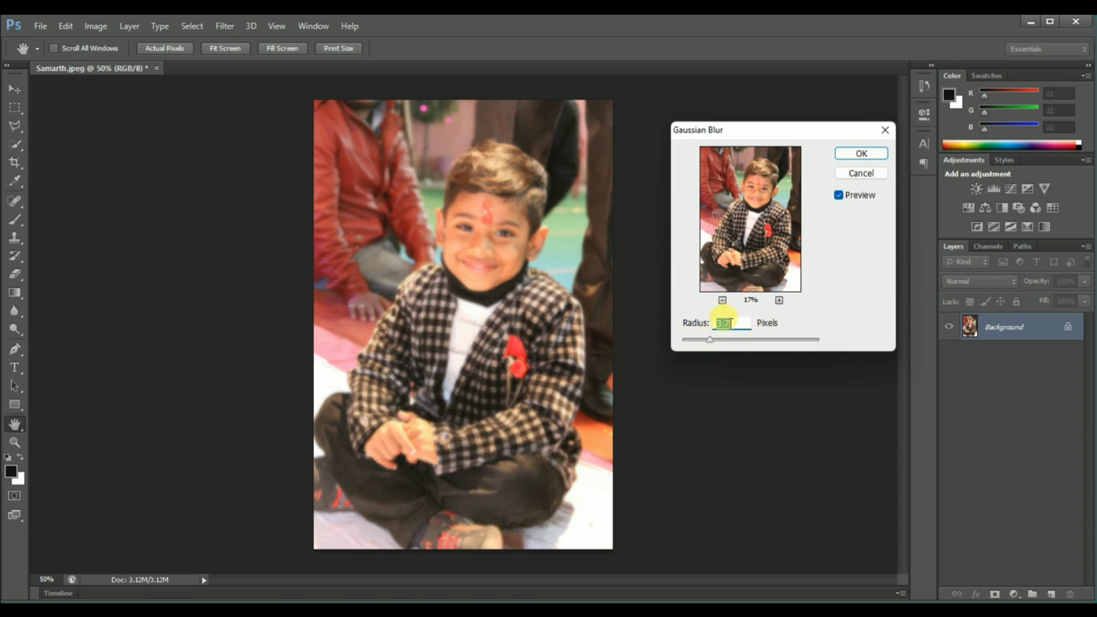
pyautogui.click(851, 172)
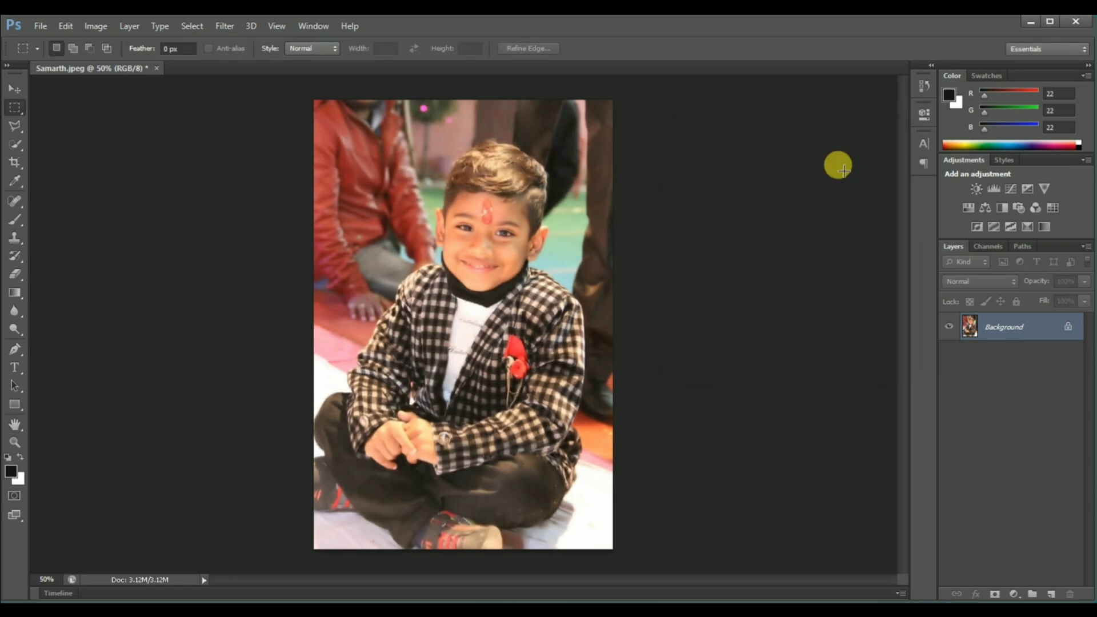
pyautogui.click(234, 27)
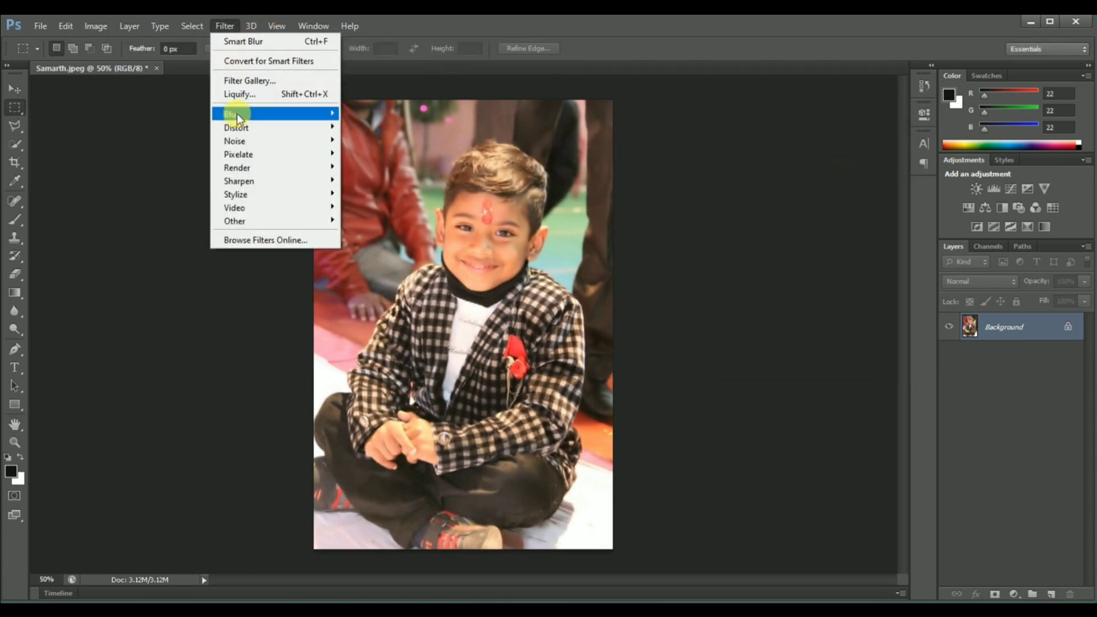
pyautogui.moveTo(237, 113)
pyautogui.click(385, 215)
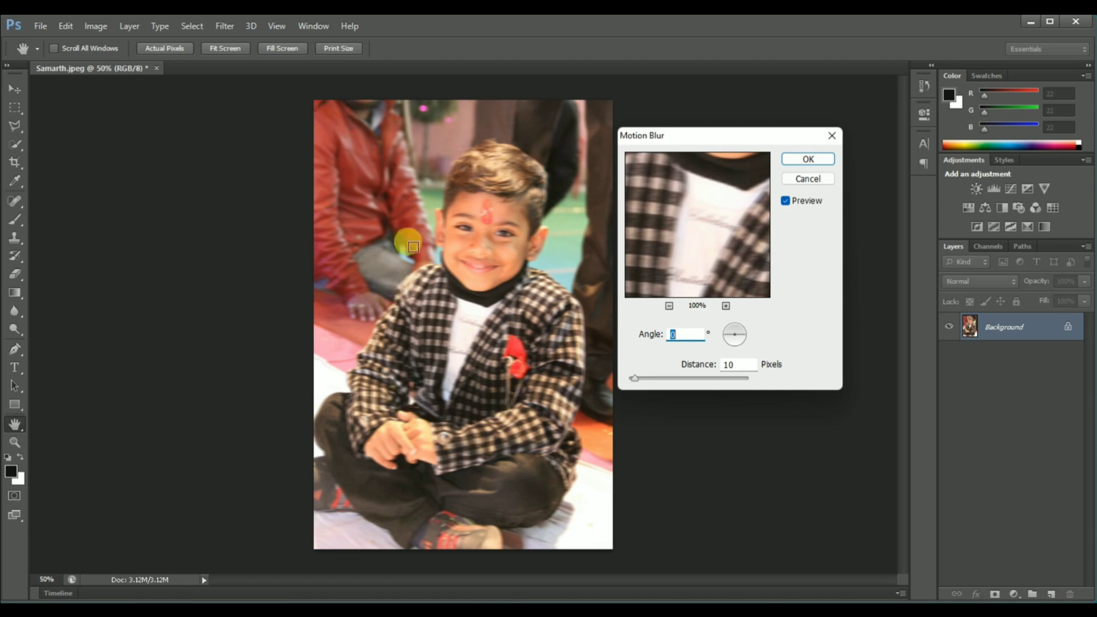
pyautogui.moveTo(745, 339); pyautogui.dragTo(743, 331)
pyautogui.click(657, 375)
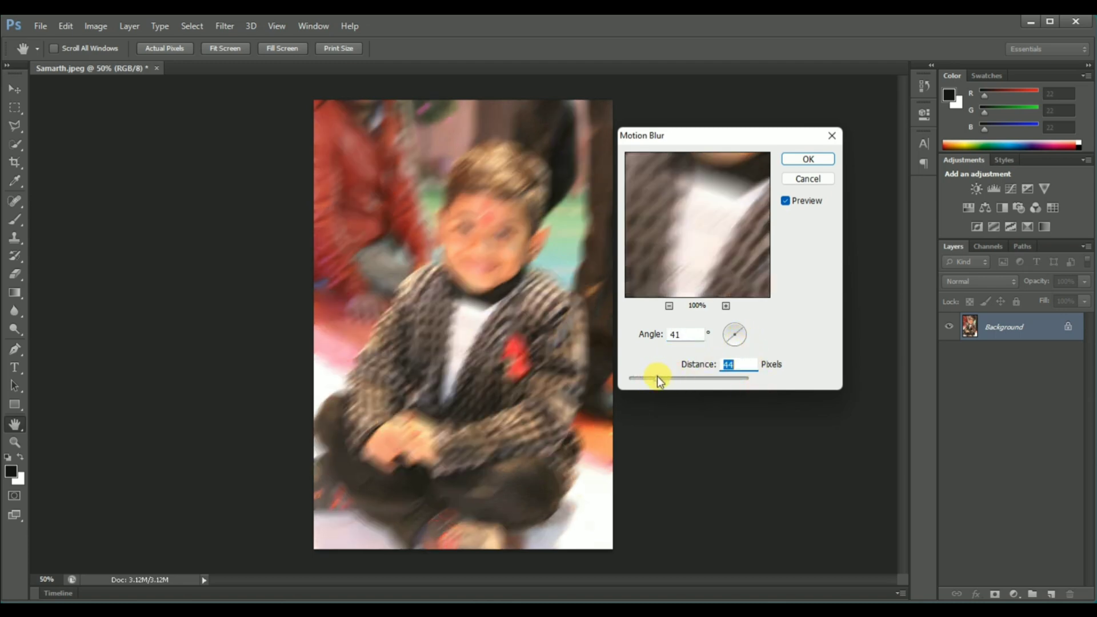
pyautogui.moveTo(733, 332)
pyautogui.mouseDown()
pyautogui.moveTo(727, 343)
pyautogui.moveTo(742, 344)
pyautogui.mouseUp()
pyautogui.moveTo(657, 378); pyautogui.dragTo(634, 379)
pyautogui.click(741, 334)
pyautogui.click(742, 329)
pyautogui.click(744, 346)
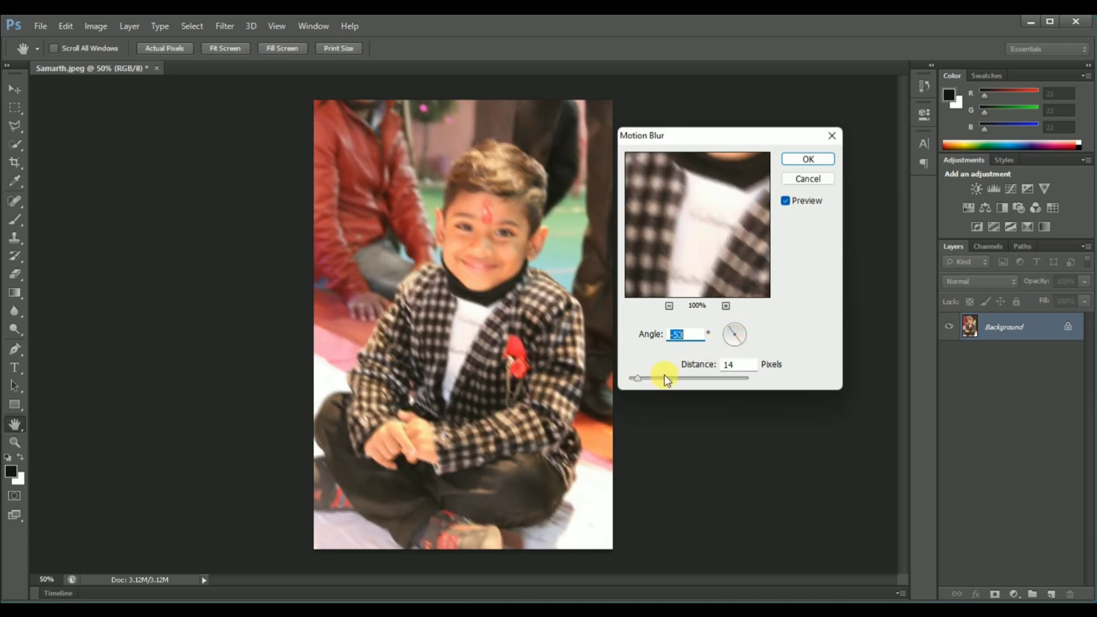
pyautogui.moveTo(665, 377); pyautogui.dragTo(674, 379)
pyautogui.click(727, 343)
pyautogui.click(738, 334)
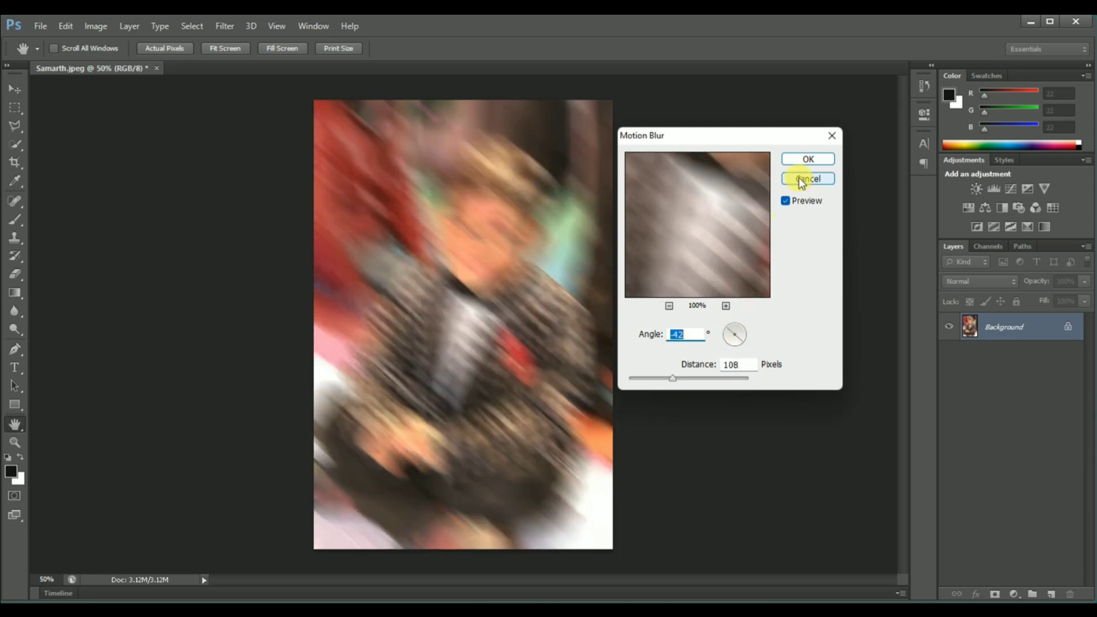
pyautogui.click(805, 179)
pyautogui.click(233, 22)
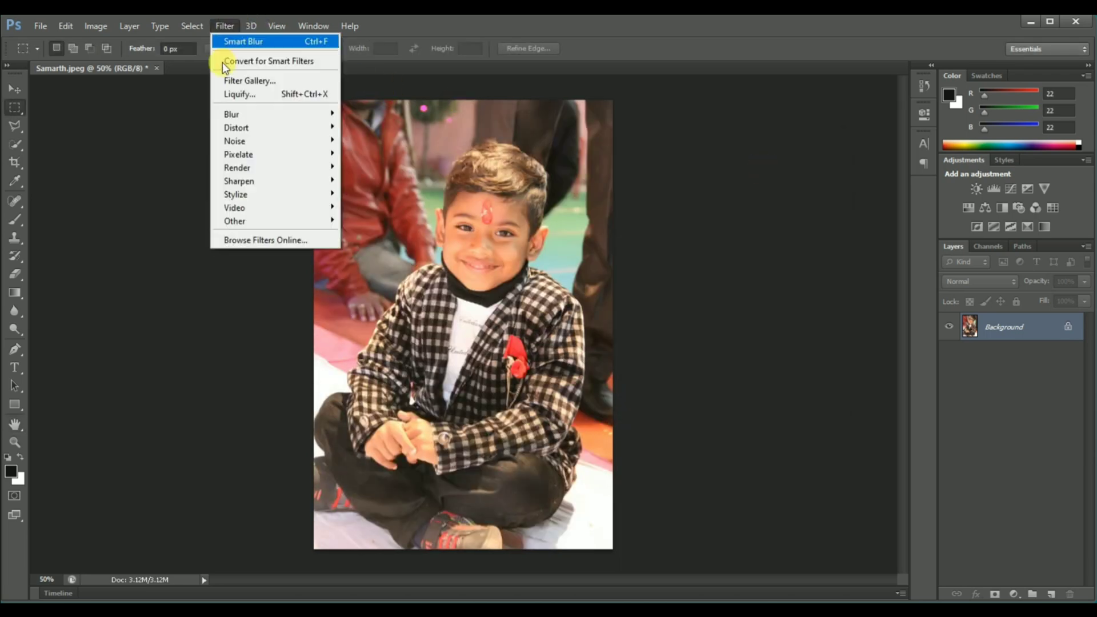
# Apply a Spin-method Radial Blur with a raised Amount to the whole portrait.
pyautogui.moveTo(232, 113)
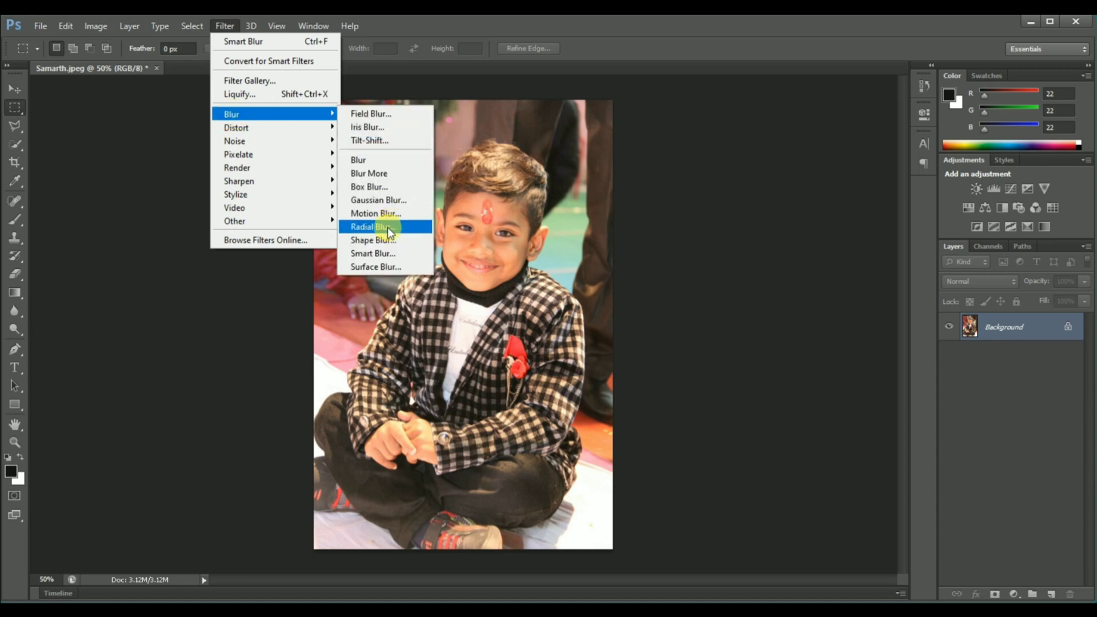
pyautogui.click(387, 227)
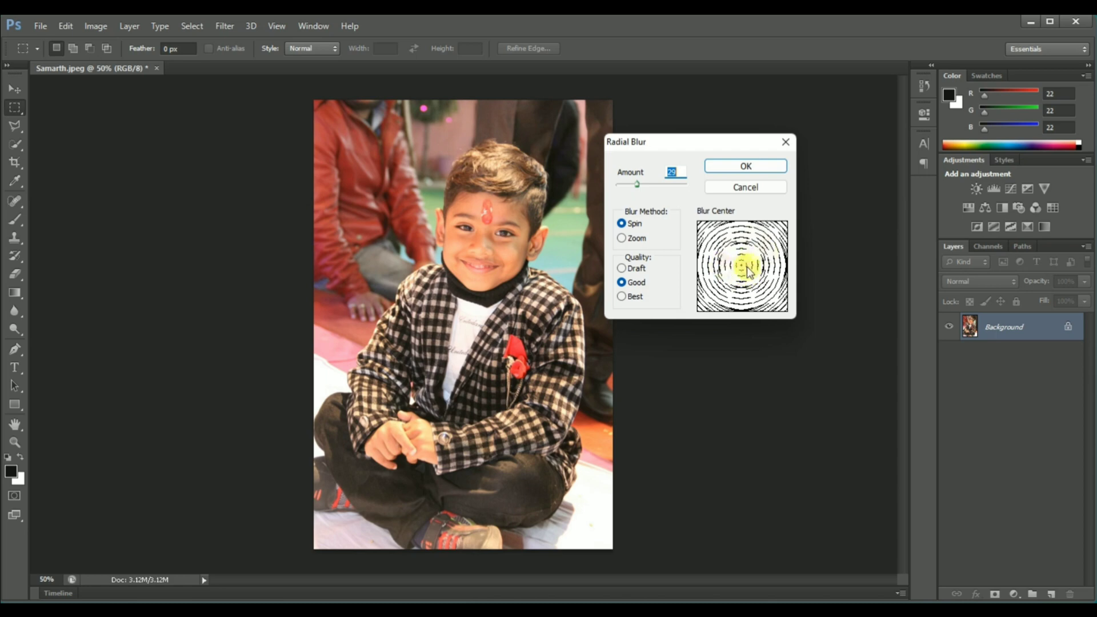
pyautogui.moveTo(645, 185); pyautogui.dragTo(649, 182)
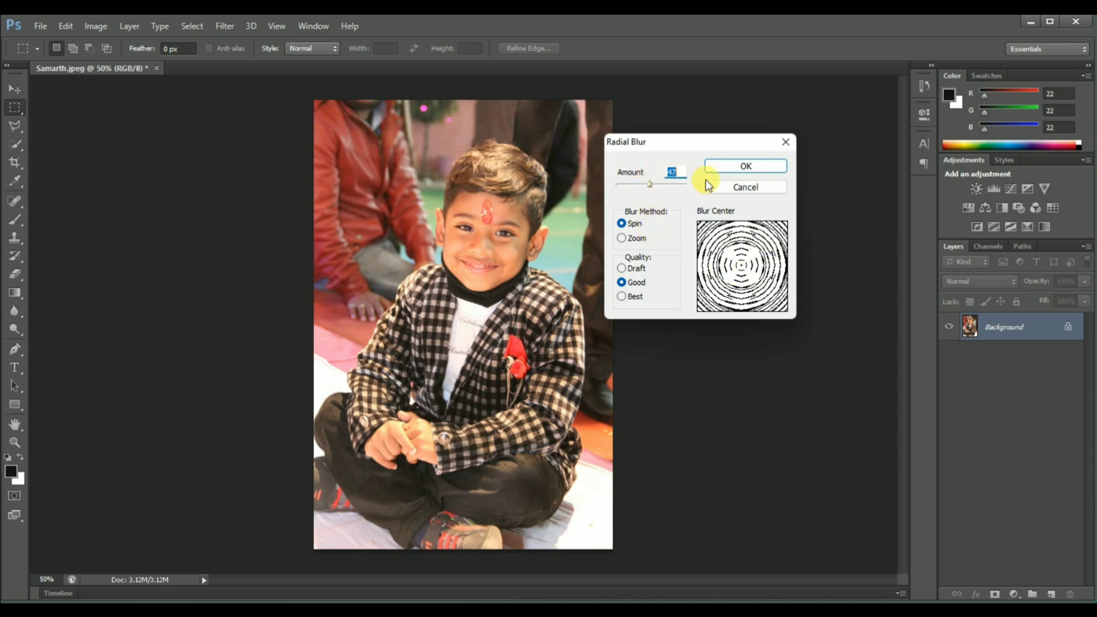
pyautogui.click(721, 167)
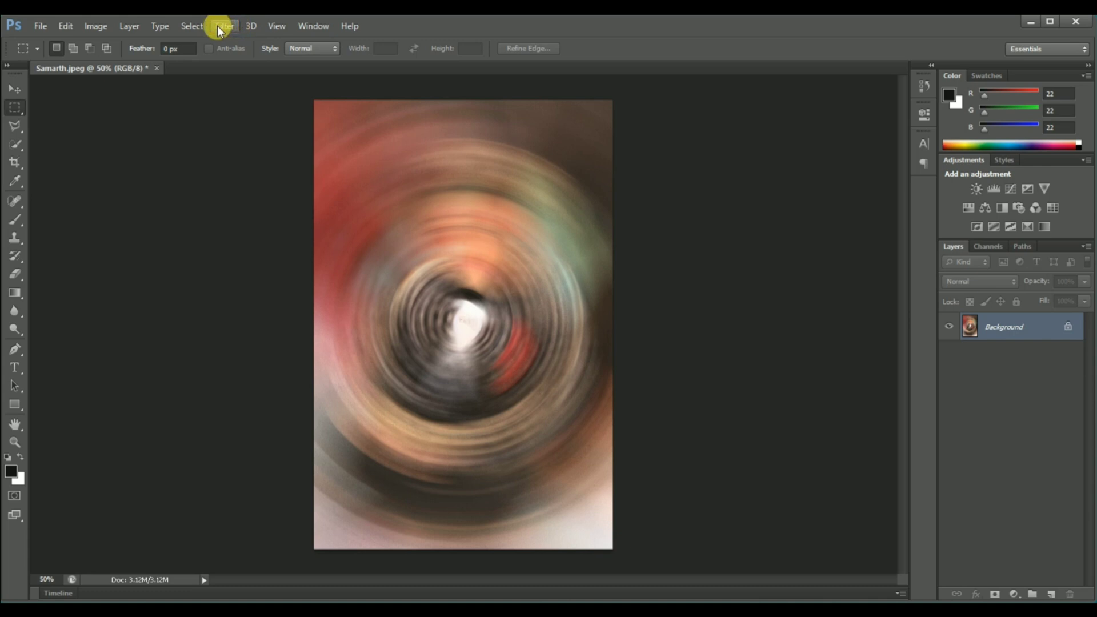
# Undo the heavy swirl and apply a Spin Radial Blur at about Amount 10 instead.
pyautogui.hotkey('ctrl', 'z')
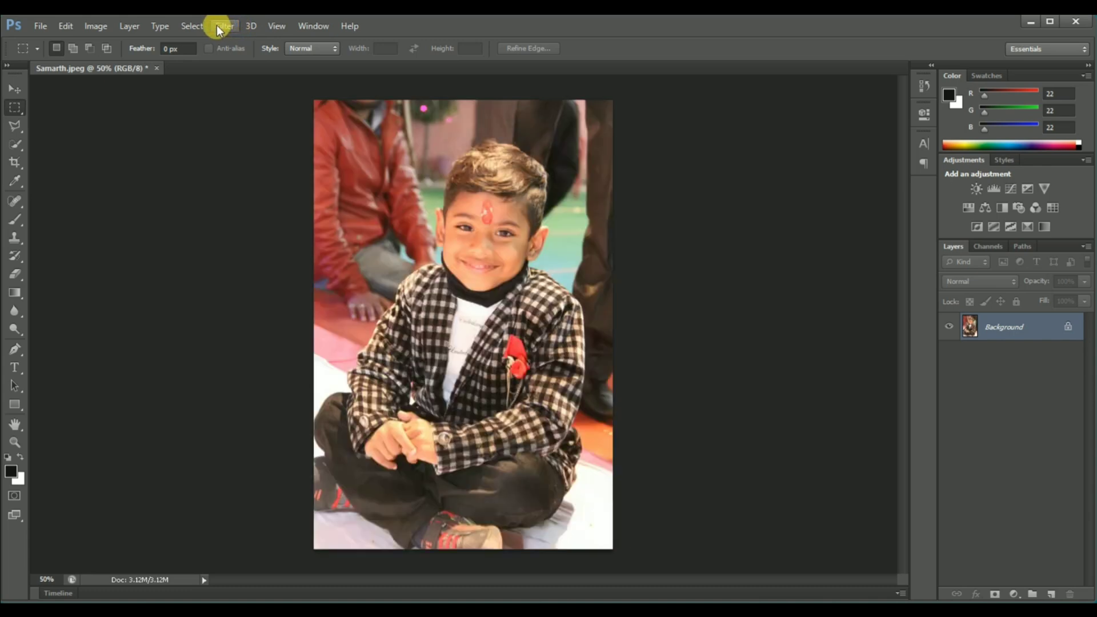
pyautogui.click(218, 26)
pyautogui.moveTo(229, 115)
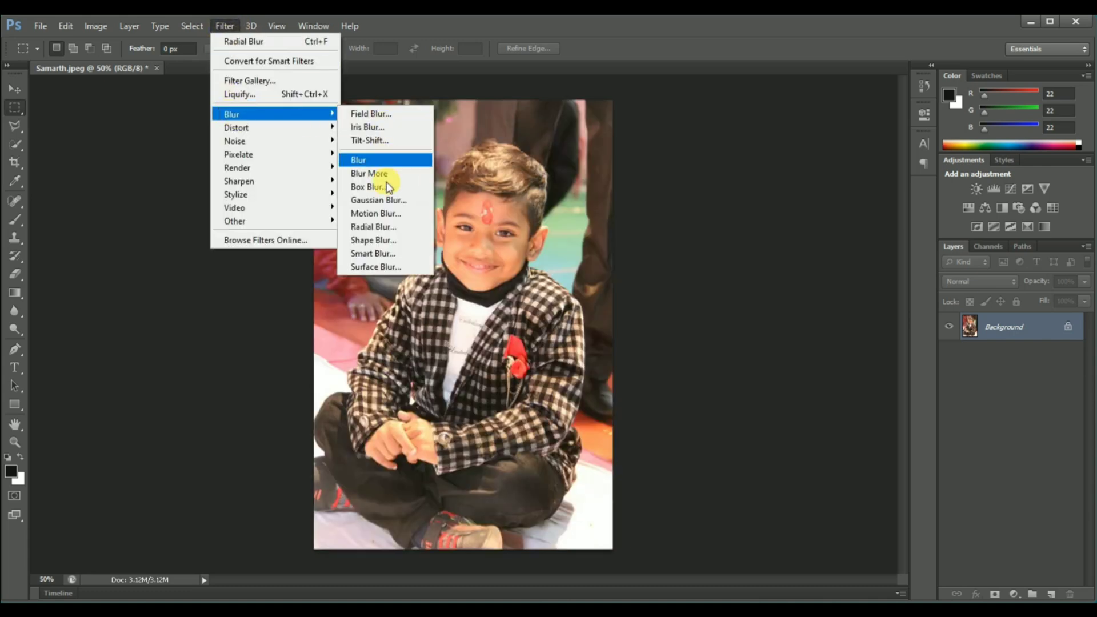
pyautogui.click(384, 225)
pyautogui.moveTo(634, 183); pyautogui.dragTo(623, 191)
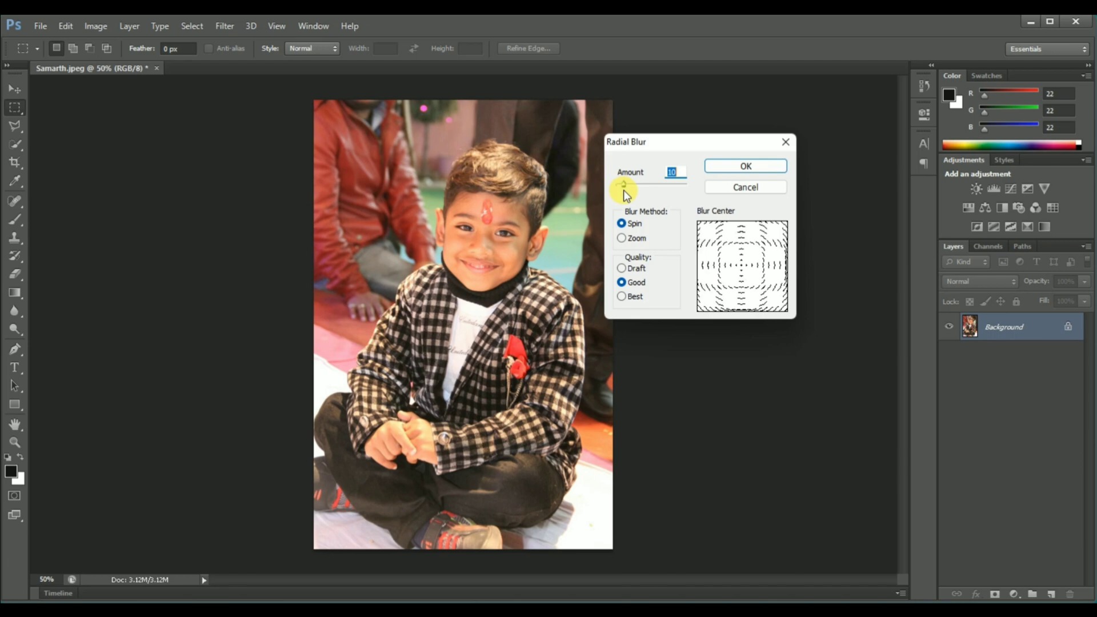
pyautogui.click(724, 167)
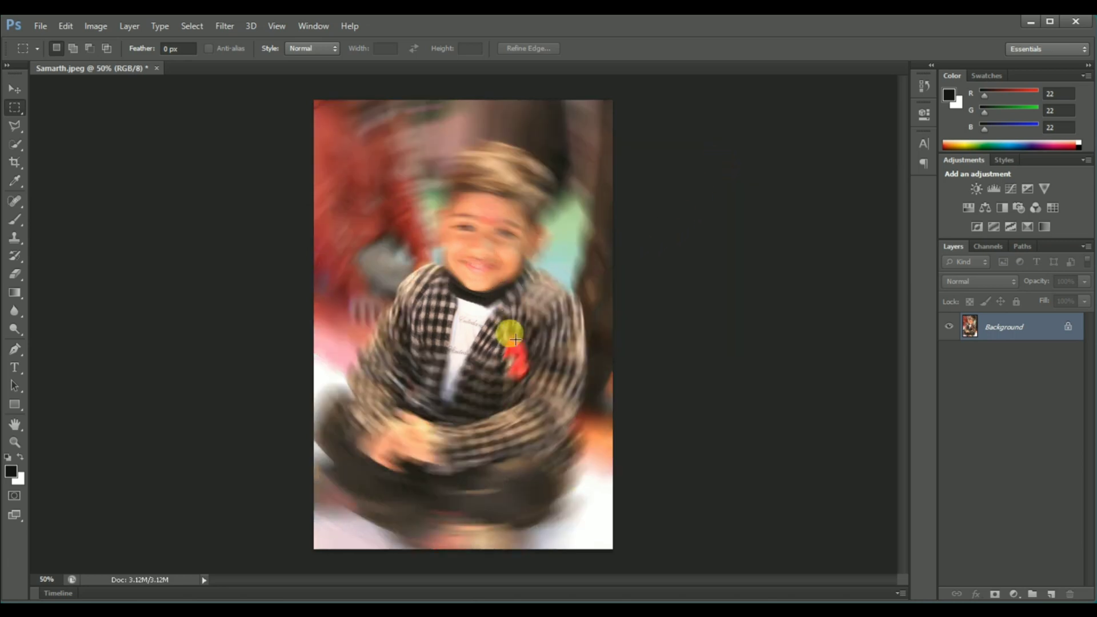
pyautogui.moveTo(467, 313); pyautogui.dragTo(446, 346)
pyautogui.click(504, 224)
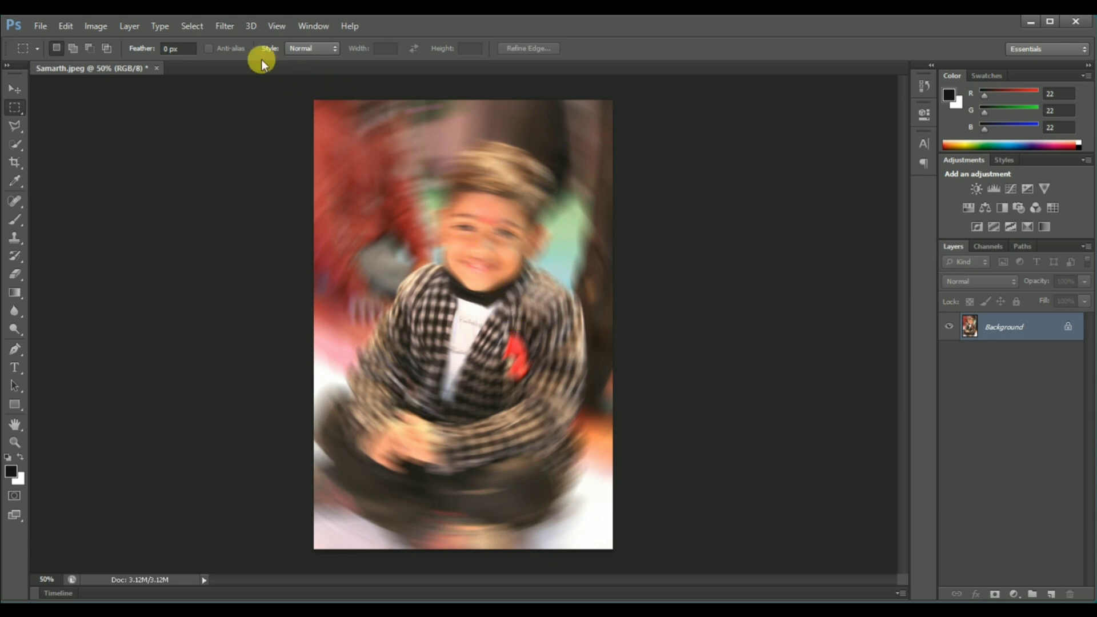
# Step back through history to before the milder Radial Blur, restoring the sharp portrait.
pyautogui.hotkey('ctrl', 'z')
pyautogui.click(409, 276)
pyautogui.hotkey('ctrl', 'z')
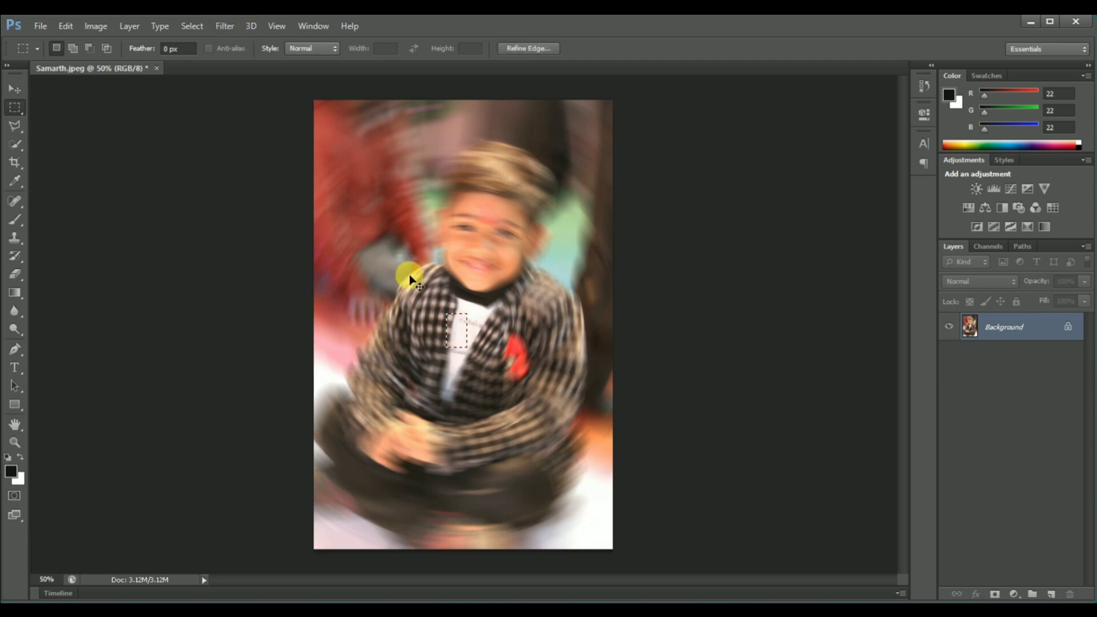
pyautogui.hotkey('ctrl', 'alt', 'z')
pyautogui.hotkey('ctrl', 'alt', 'z')
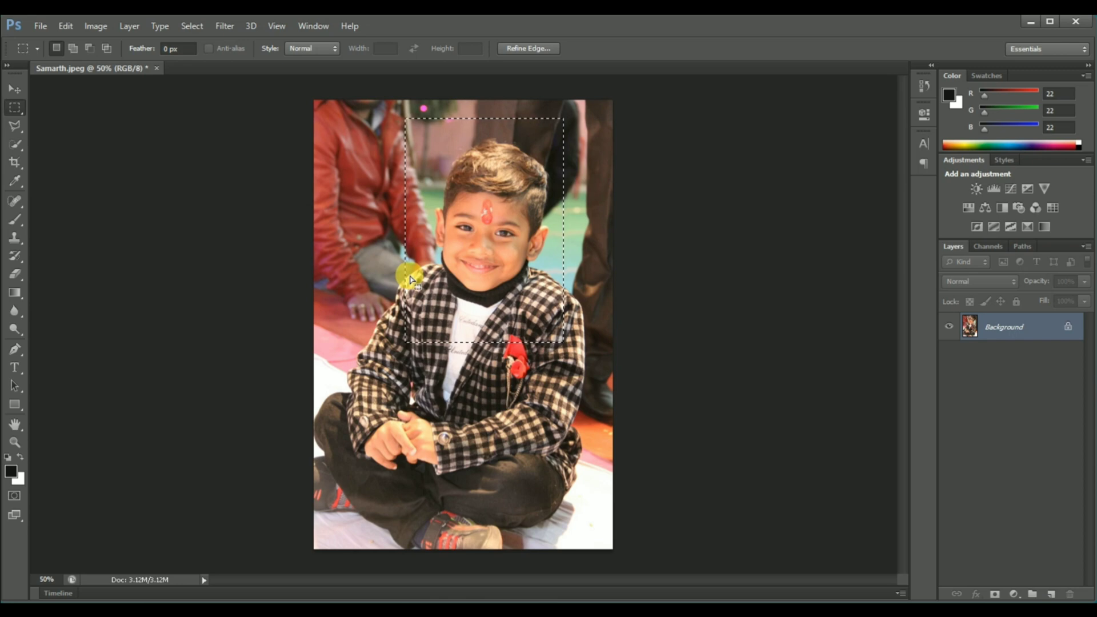
# Apply the basic Filter > Blur > Blur to the portrait.
pyautogui.click(223, 26)
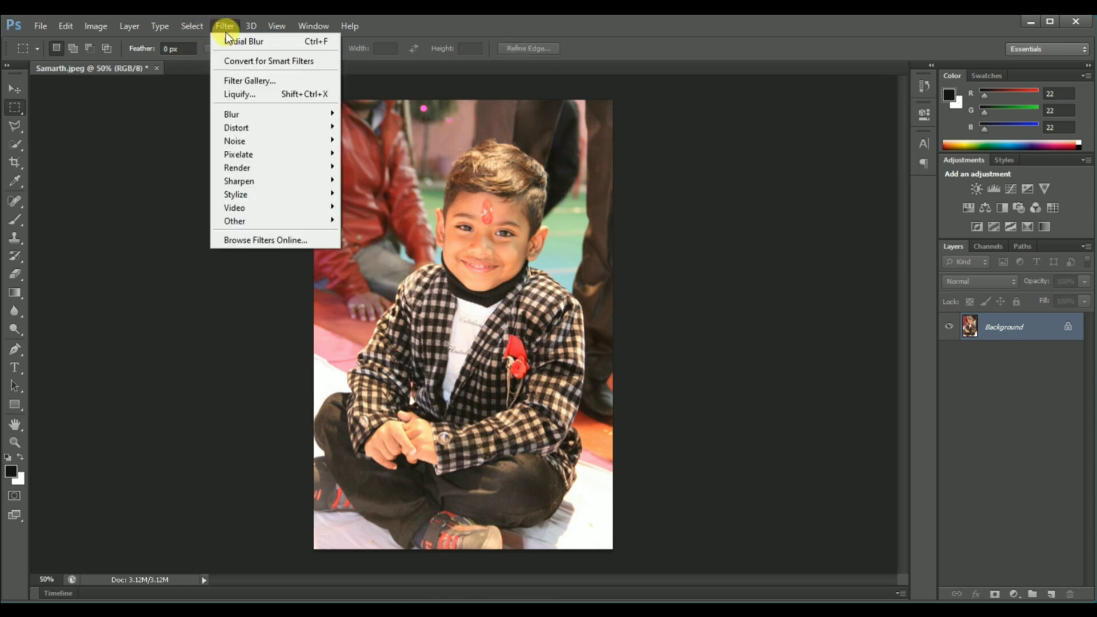
pyautogui.moveTo(241, 115)
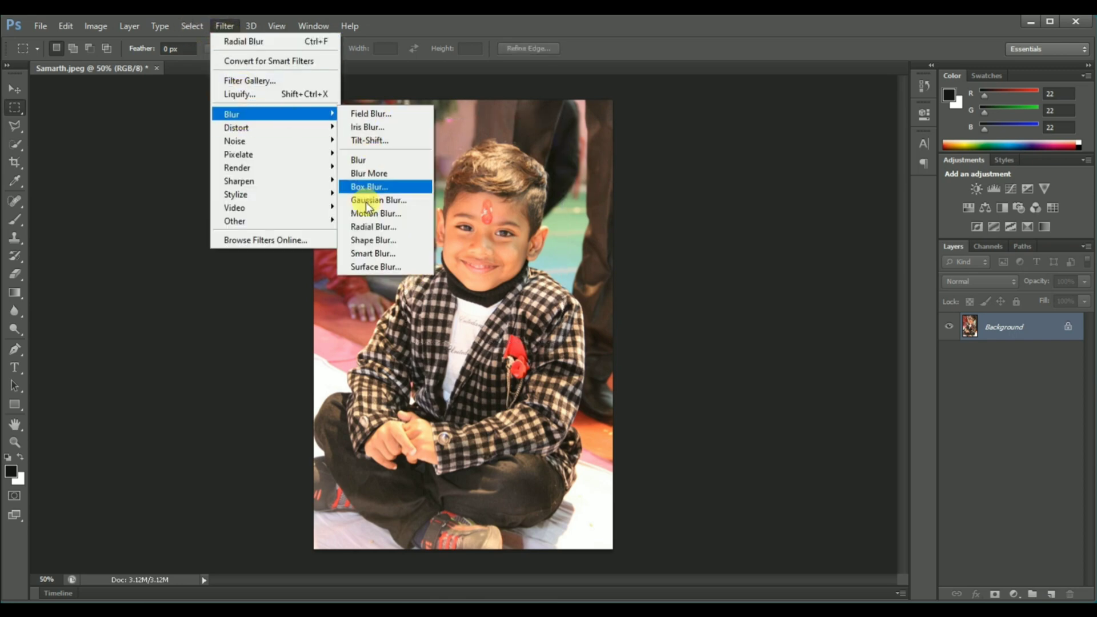
pyautogui.click(378, 159)
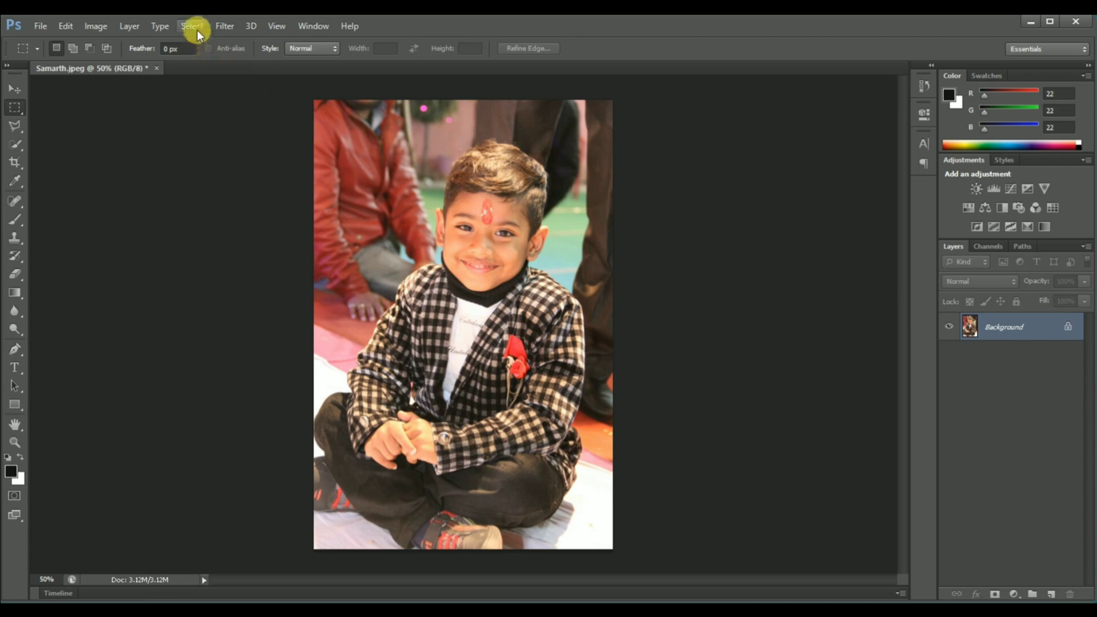
pyautogui.click(197, 26)
# Preview a Shape Blur using the bold arrow shape at a 61-pixel radius.
pyautogui.moveTo(224, 26)
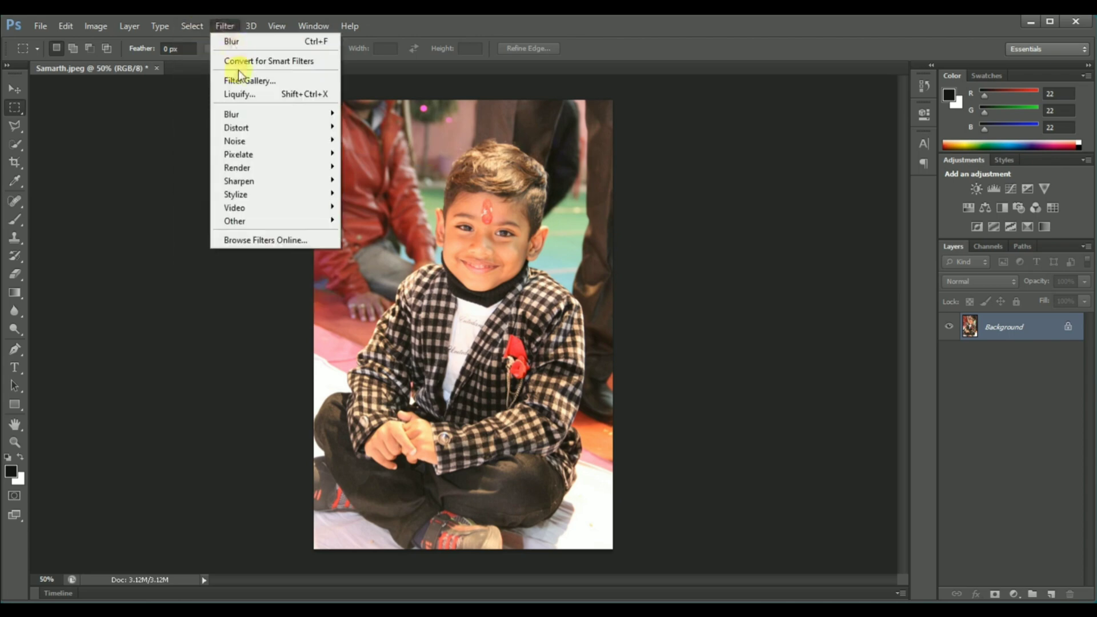
pyautogui.moveTo(245, 113)
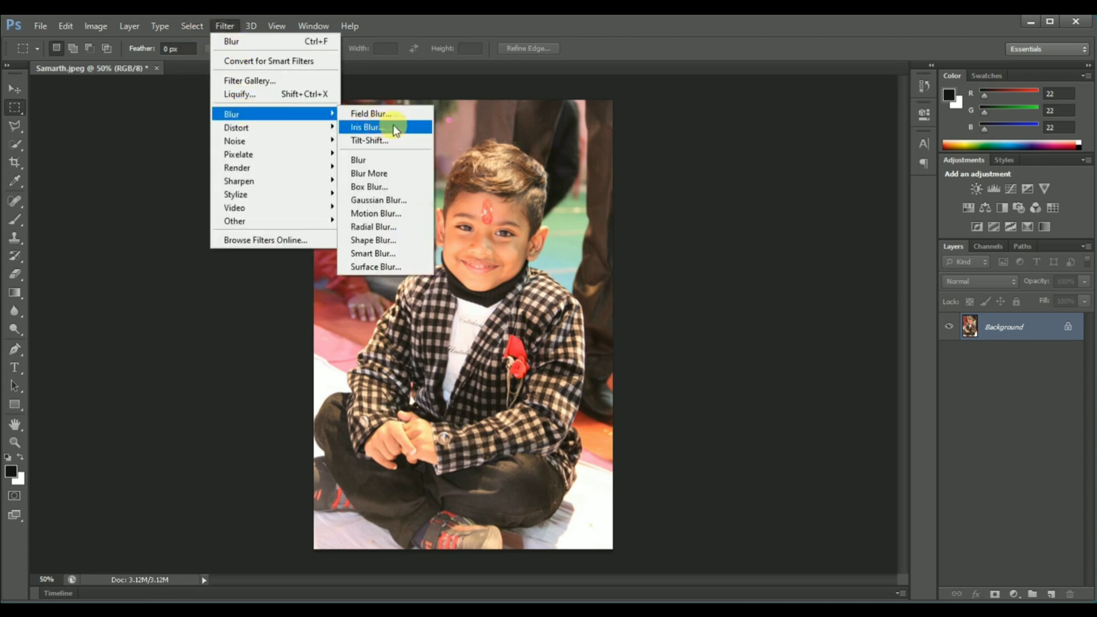
pyautogui.click(390, 242)
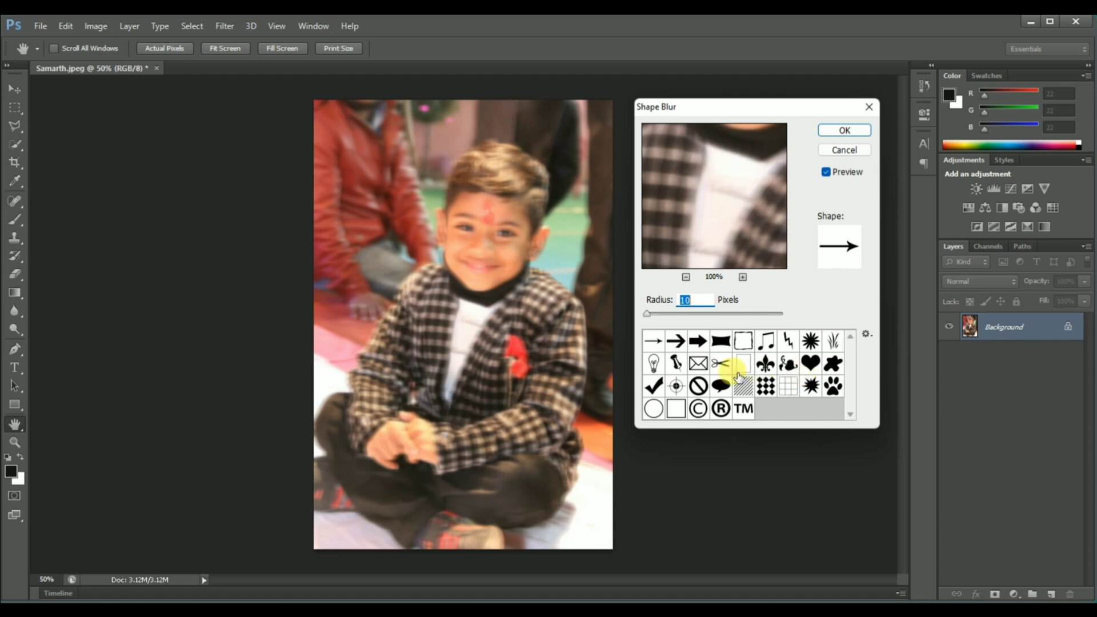
pyautogui.click(675, 342)
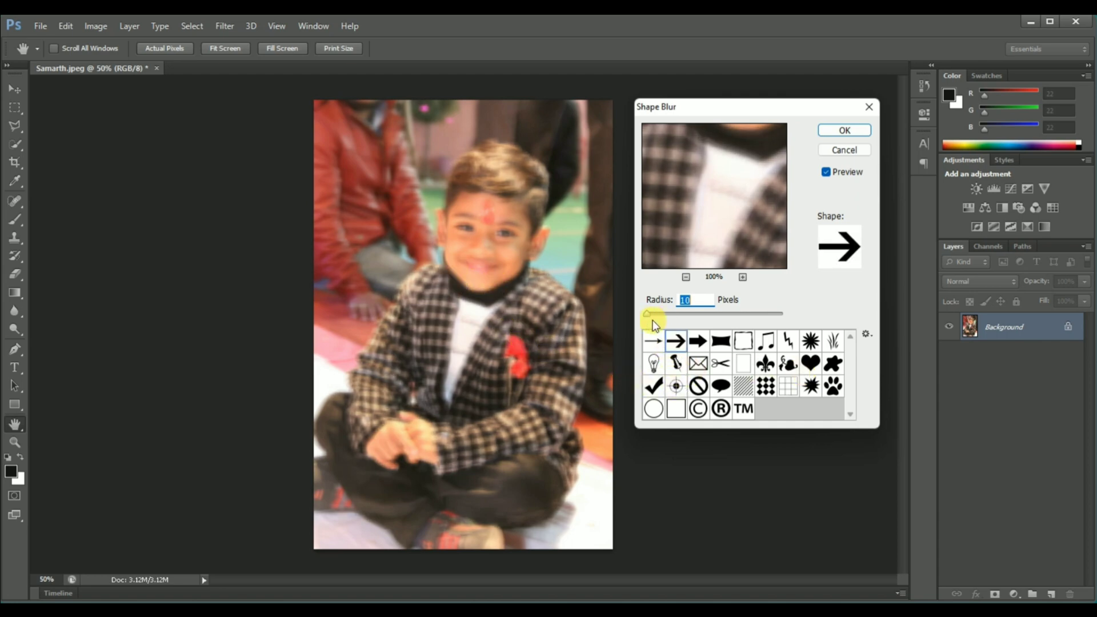
pyautogui.moveTo(646, 317); pyautogui.dragTo(653, 315)
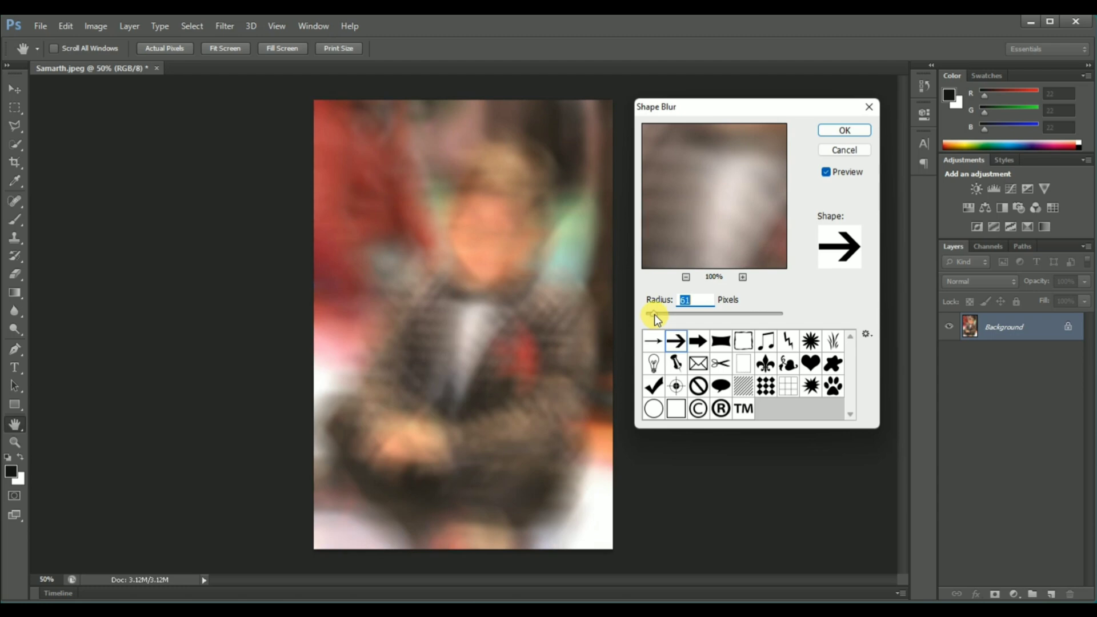
# Try envelope at 31, scissors at 209 and blob at 10 pixels, then cancel.
pyautogui.click(696, 362)
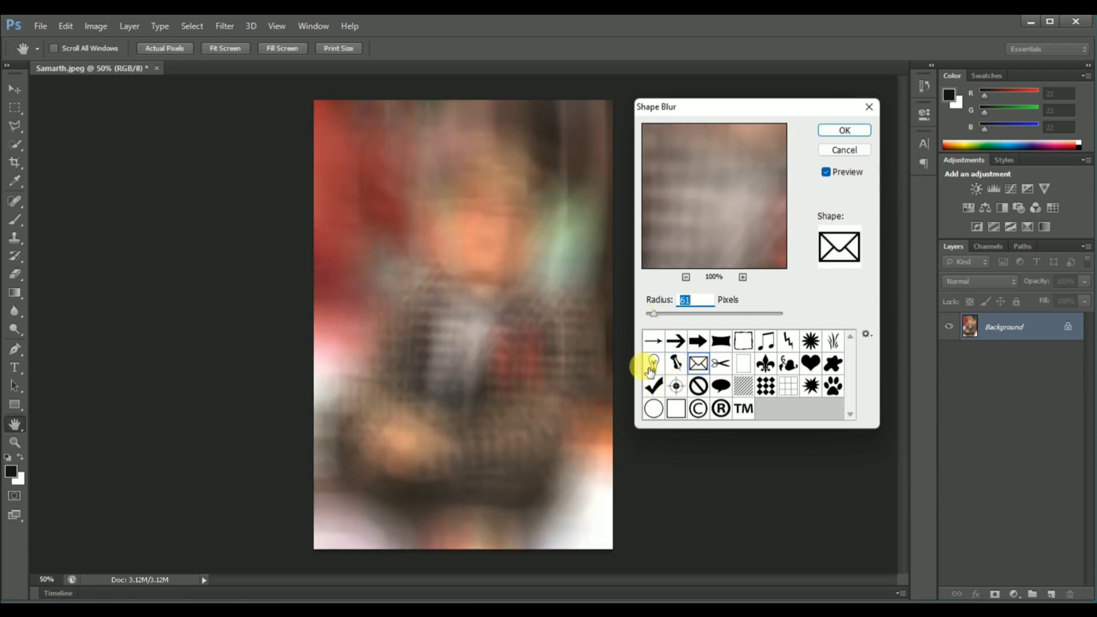
pyautogui.moveTo(646, 313); pyautogui.dragTo(650, 313)
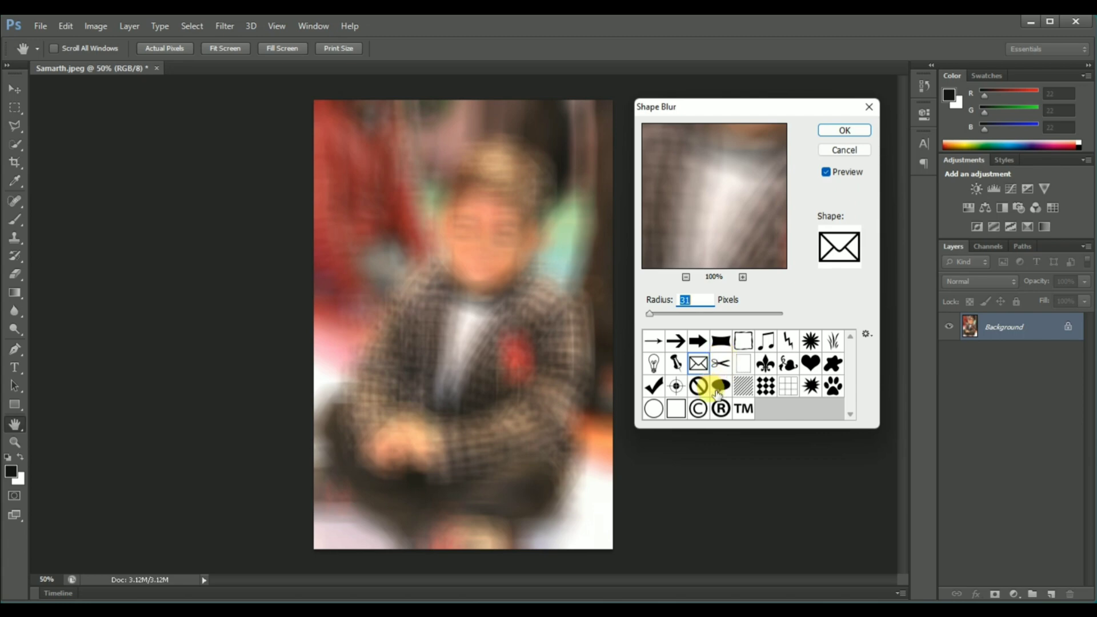
pyautogui.click(722, 364)
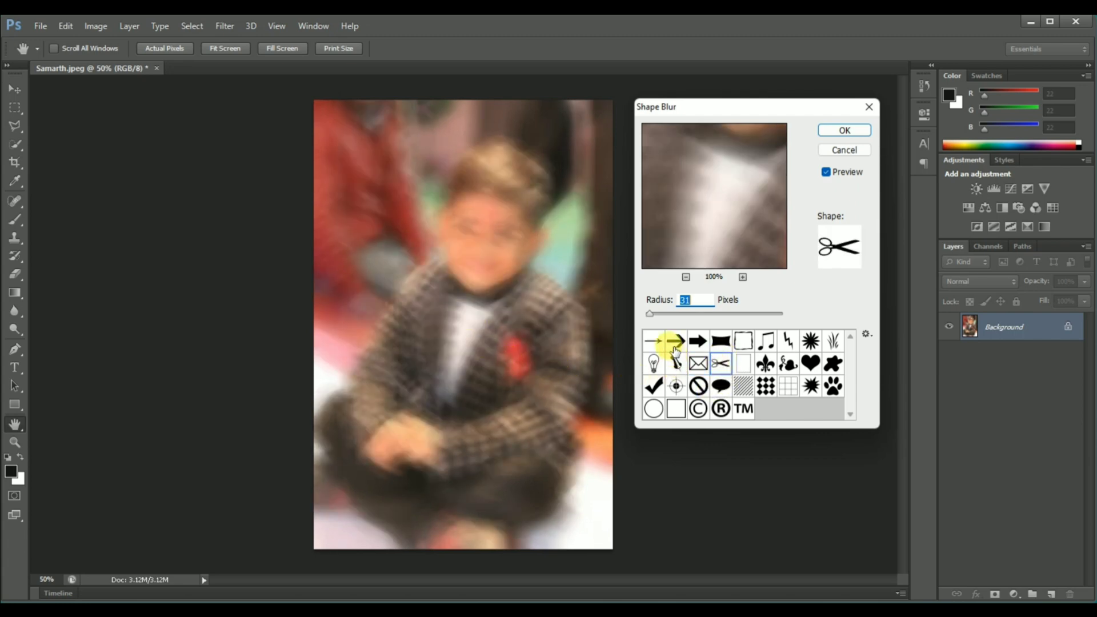
pyautogui.moveTo(655, 314); pyautogui.dragTo(679, 315)
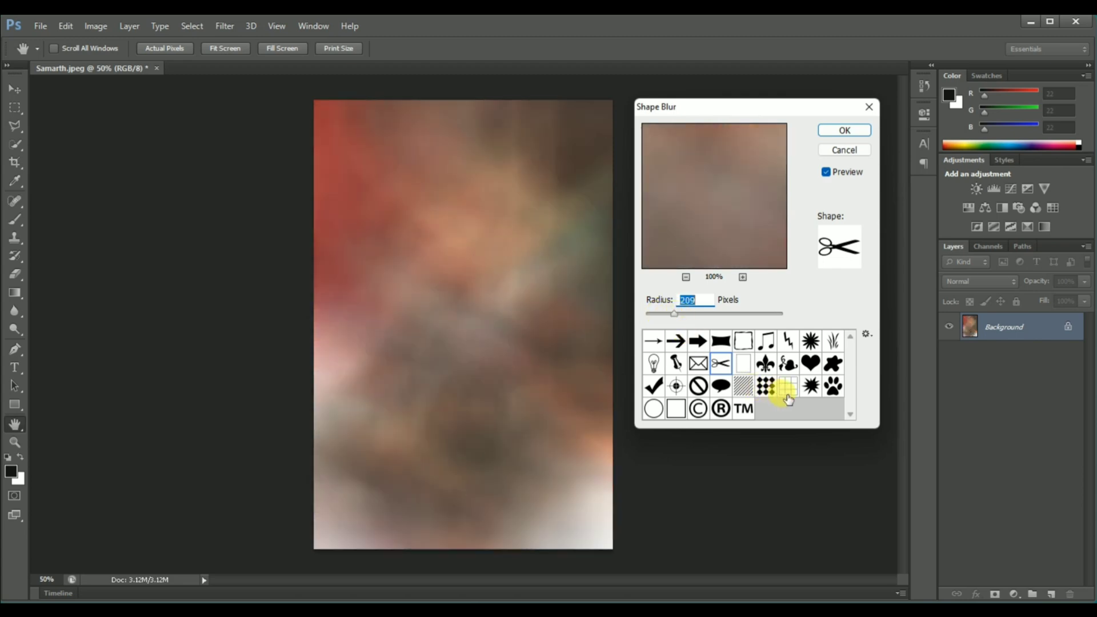
pyautogui.click(834, 365)
pyautogui.moveTo(674, 314); pyautogui.dragTo(645, 314)
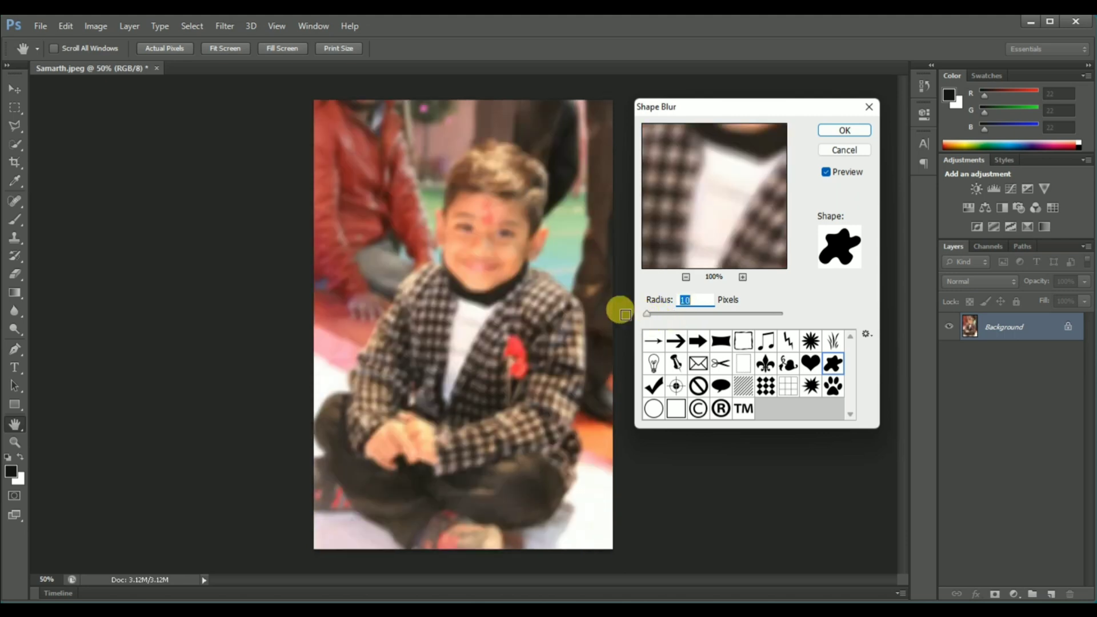
pyautogui.click(857, 150)
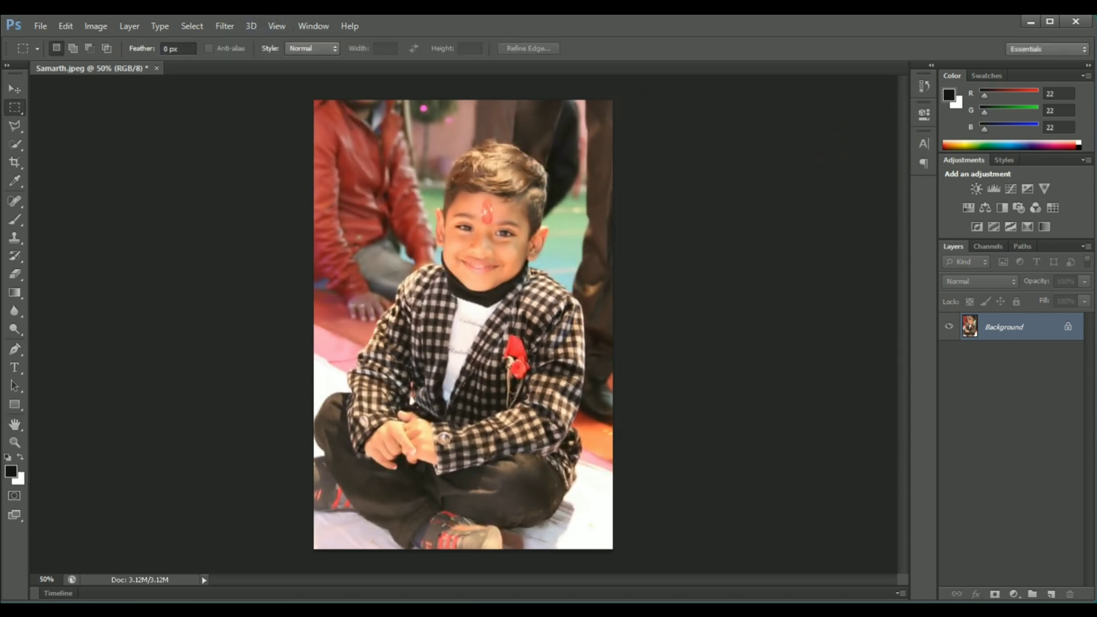
# Open Smart Blur and zoom its preview out to 12.5%.
pyautogui.click(223, 25)
pyautogui.moveTo(248, 112)
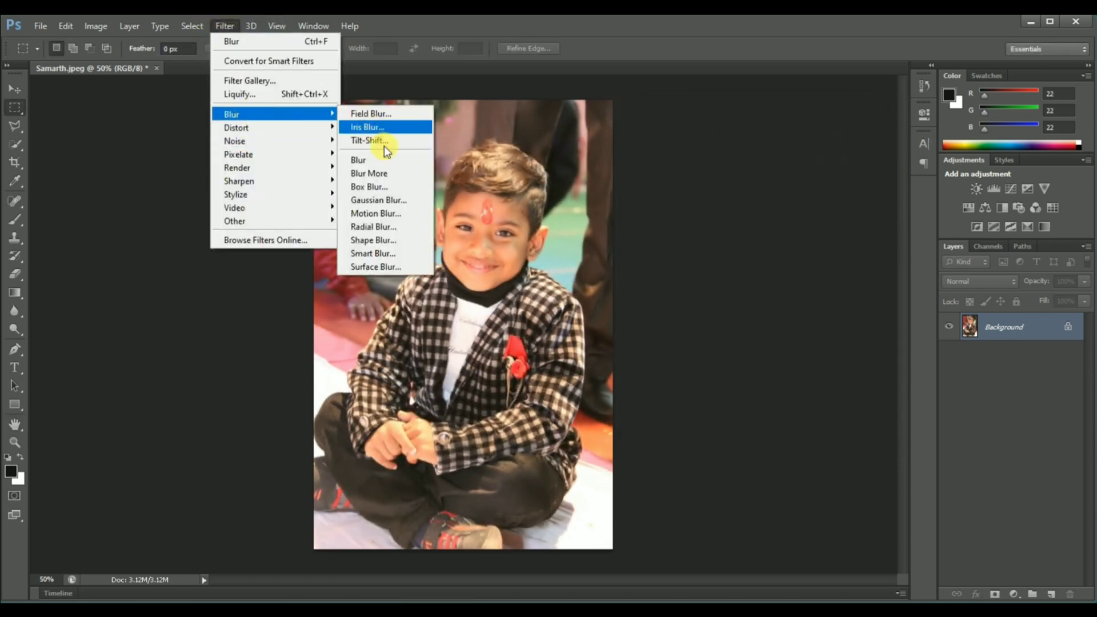
pyautogui.click(375, 254)
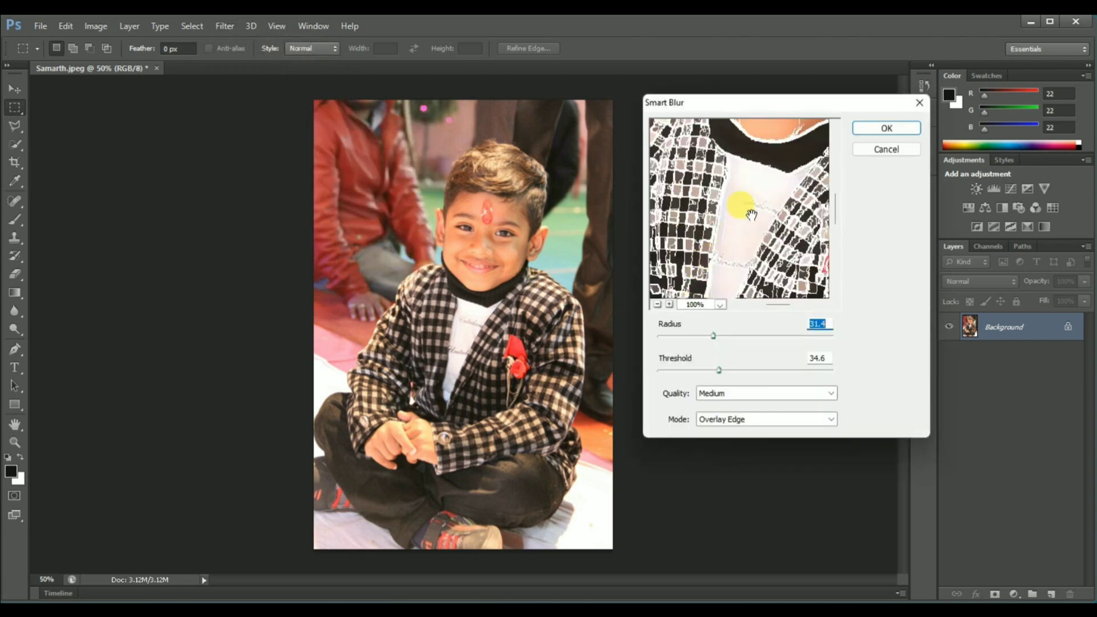
pyautogui.click(657, 303)
pyautogui.click(656, 303)
pyautogui.click(656, 303)
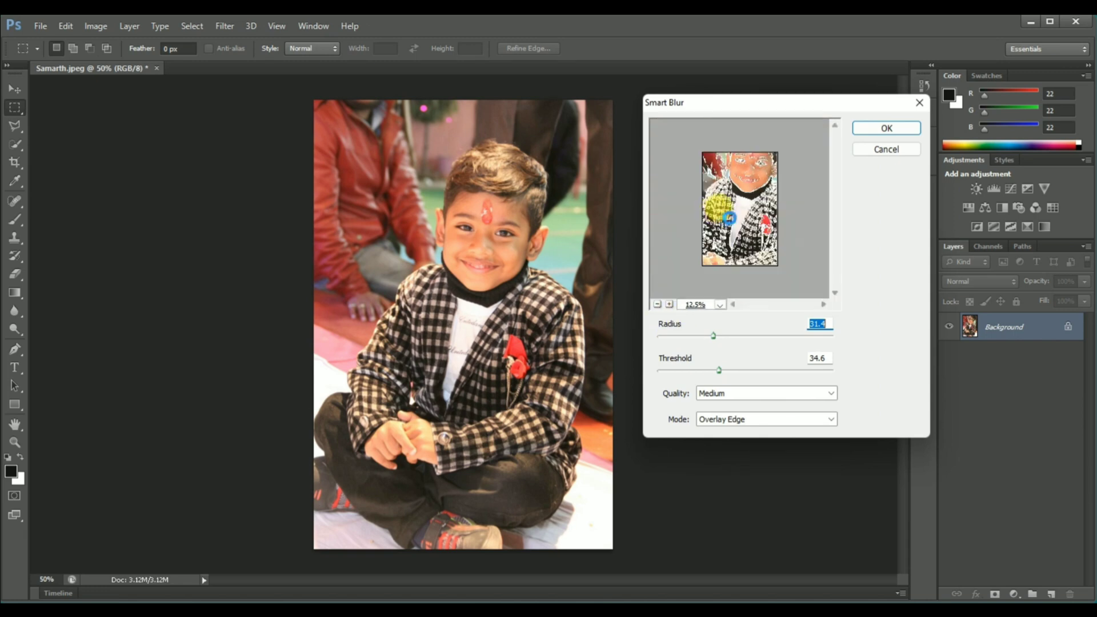
# Set Smart Blur to Normal mode, High quality, radius 28.2 and threshold 26.6.
pyautogui.click(730, 415)
pyautogui.click(724, 435)
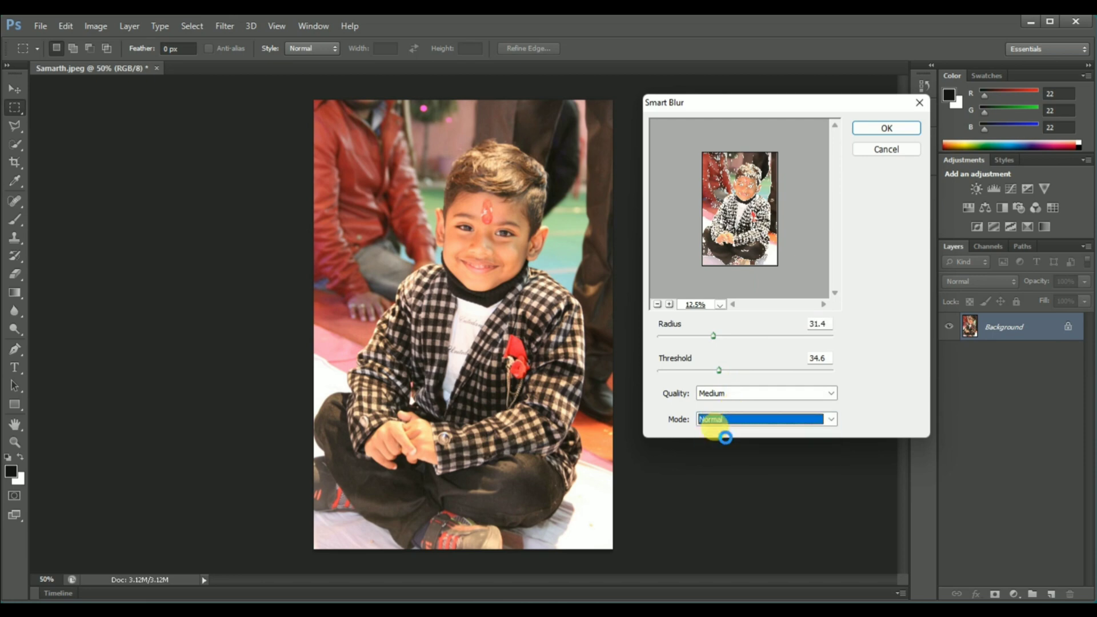
pyautogui.click(728, 393)
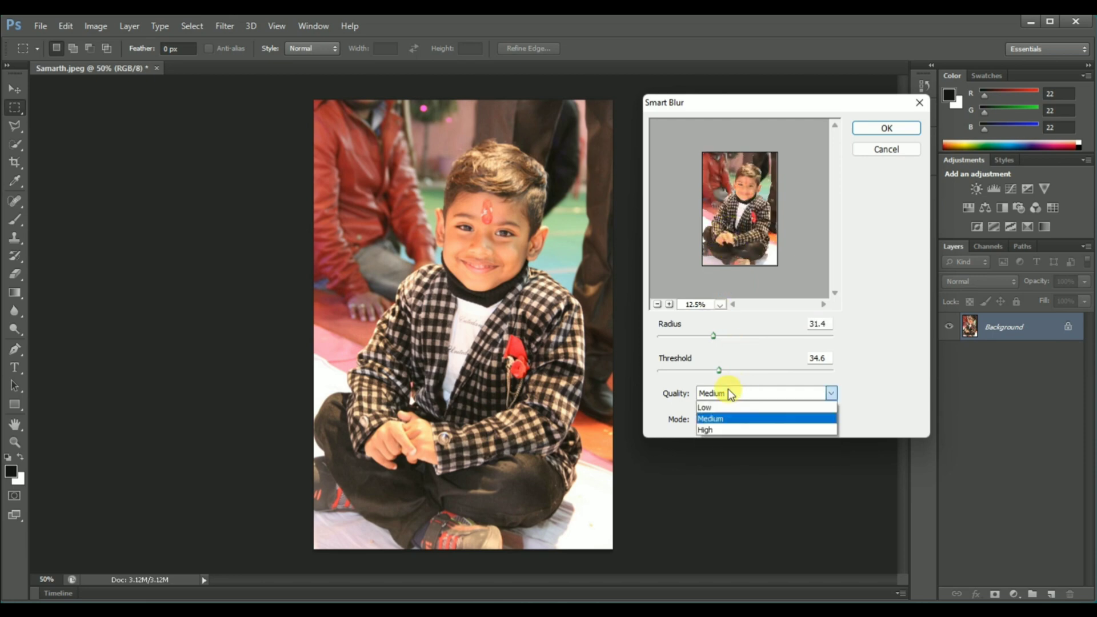
pyautogui.click(717, 421)
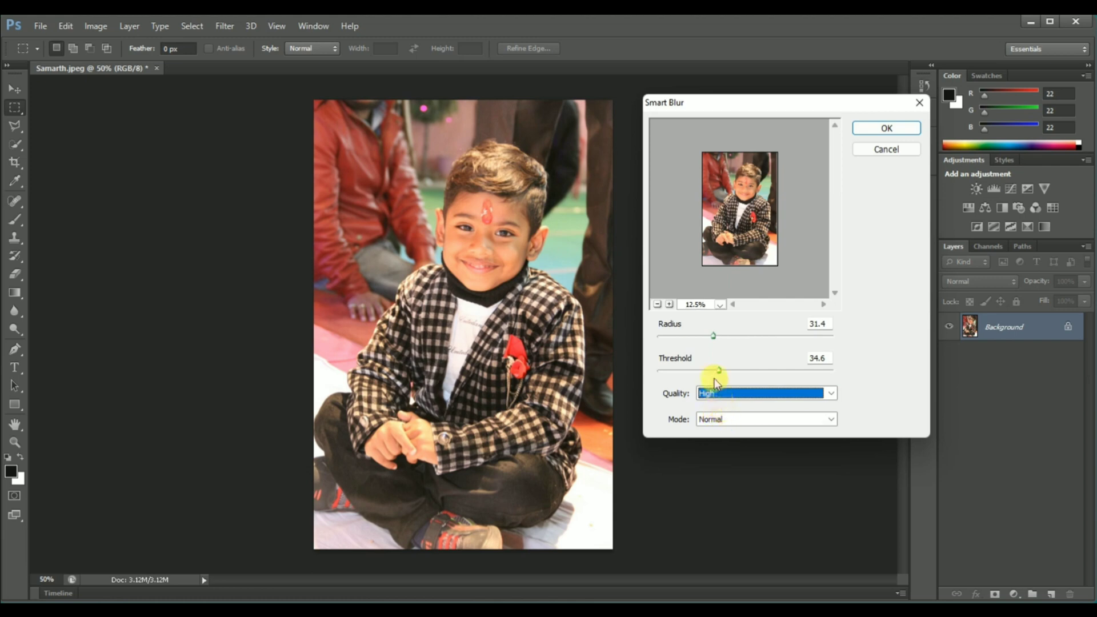
pyautogui.click(678, 336)
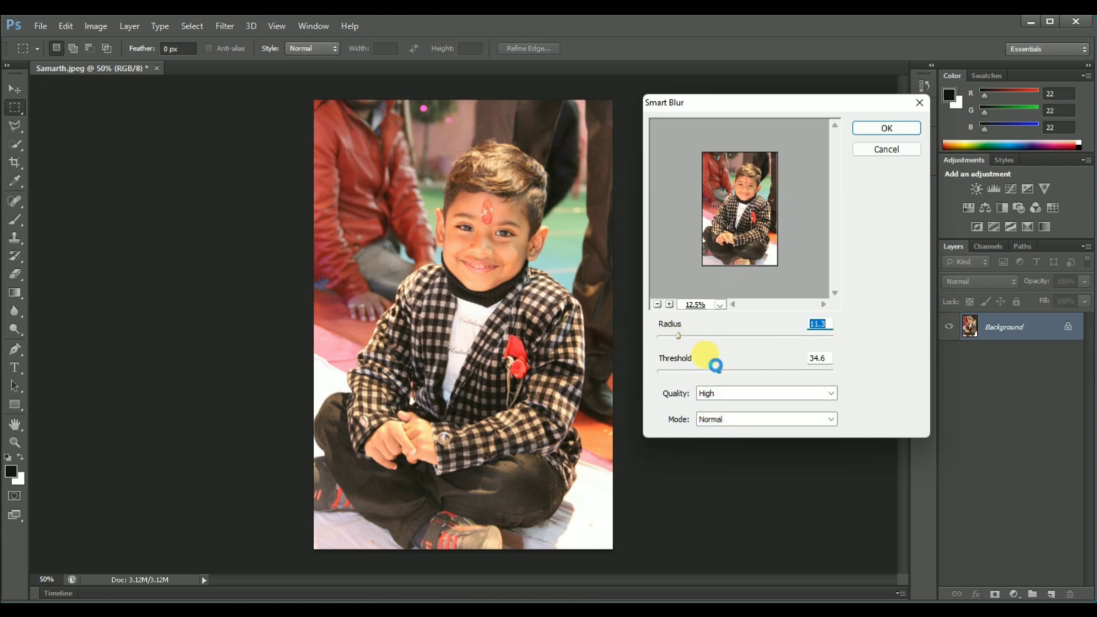
pyautogui.moveTo(719, 371); pyautogui.dragTo(705, 368)
pyautogui.click(782, 368)
pyautogui.click(670, 305)
pyautogui.click(680, 361)
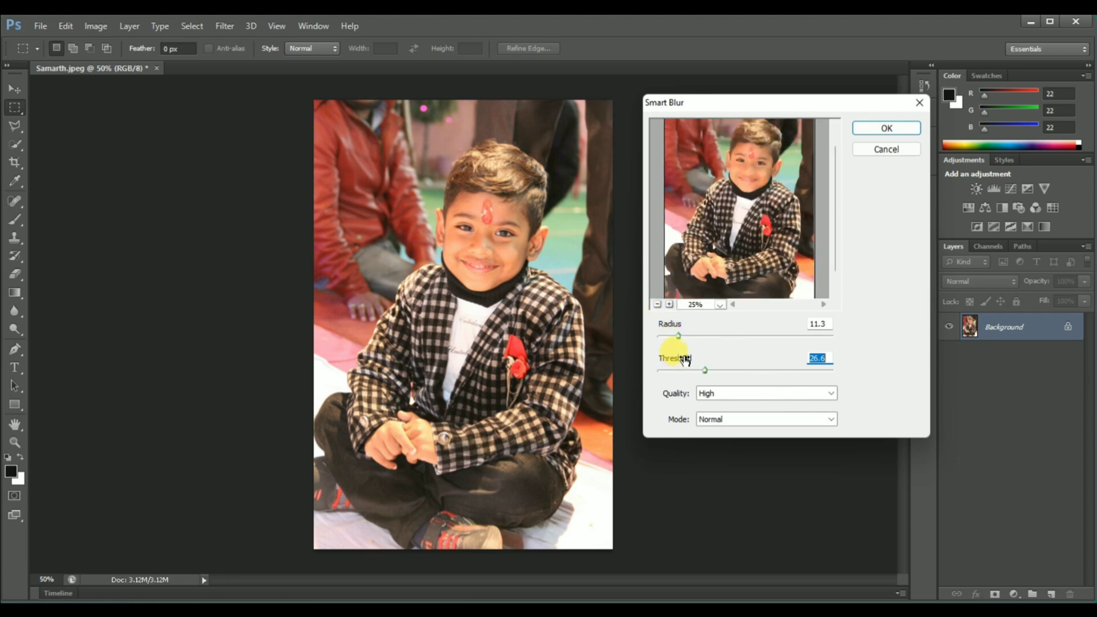
pyautogui.moveTo(686, 338); pyautogui.dragTo(709, 338)
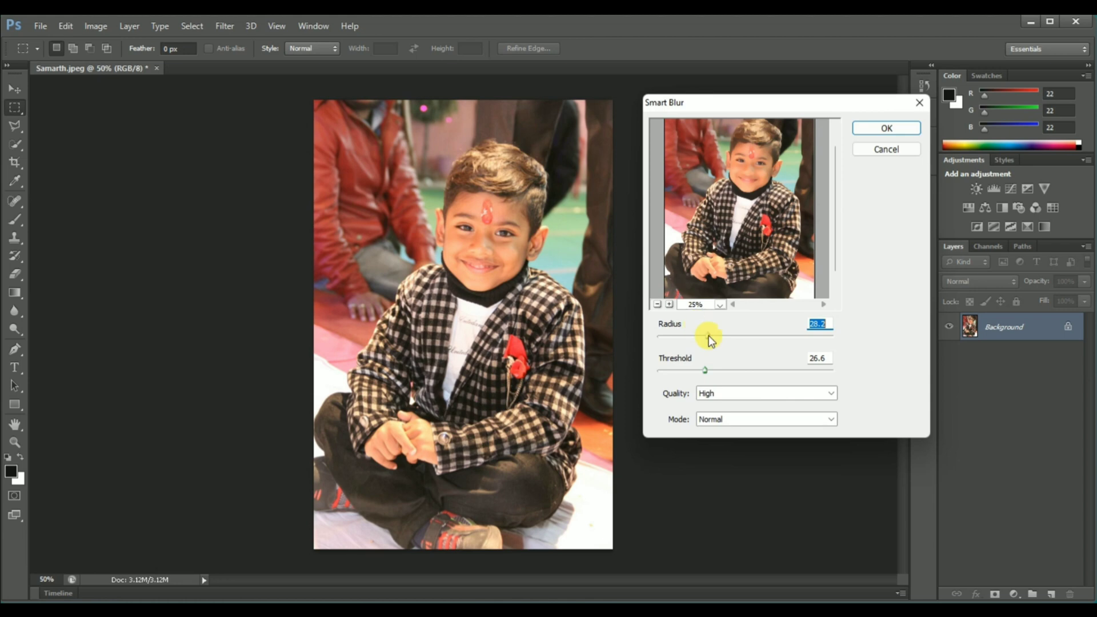
pyautogui.click(706, 371)
# Preview Edge Only, then Overlay Edge at radius 96.0 and threshold 93.2, and cancel.
pyautogui.click(720, 397)
pyautogui.click(722, 396)
pyautogui.click(724, 419)
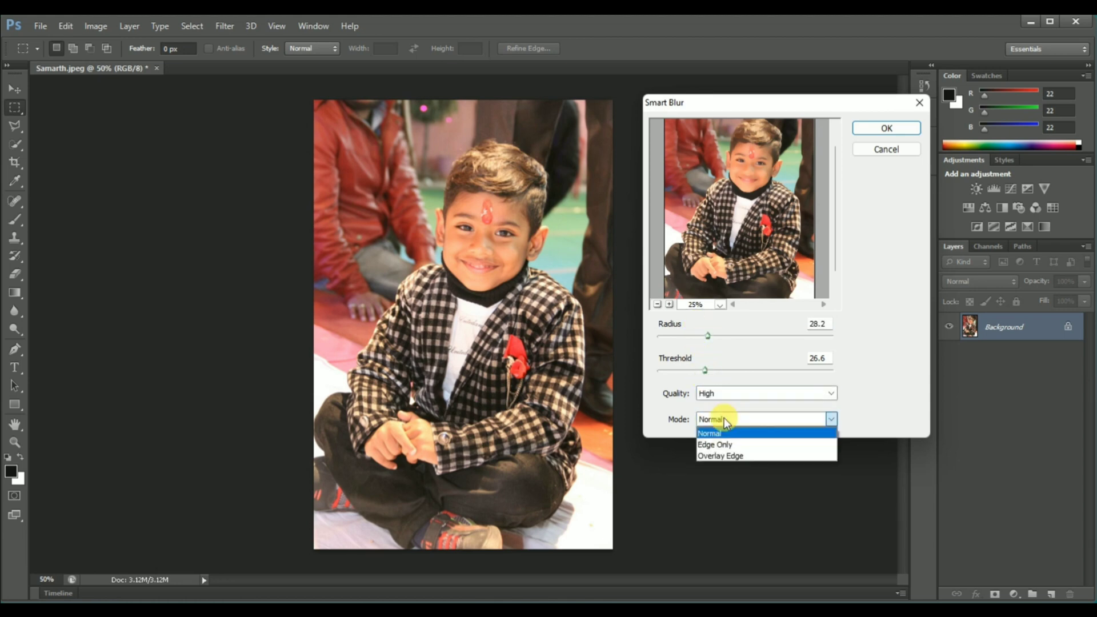
pyautogui.click(723, 444)
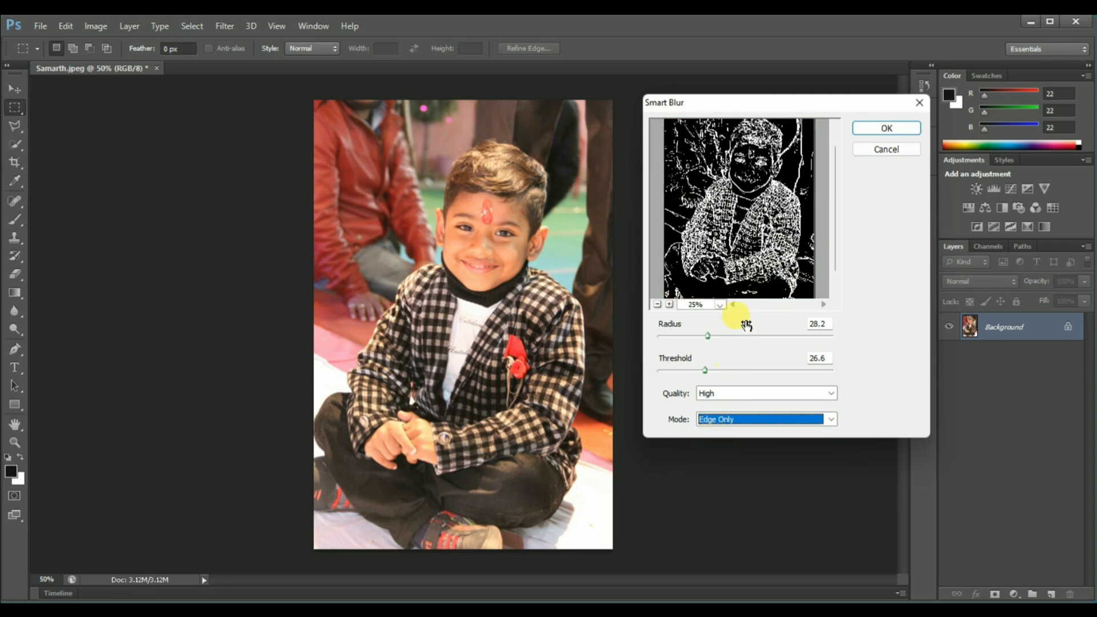
pyautogui.click(742, 420)
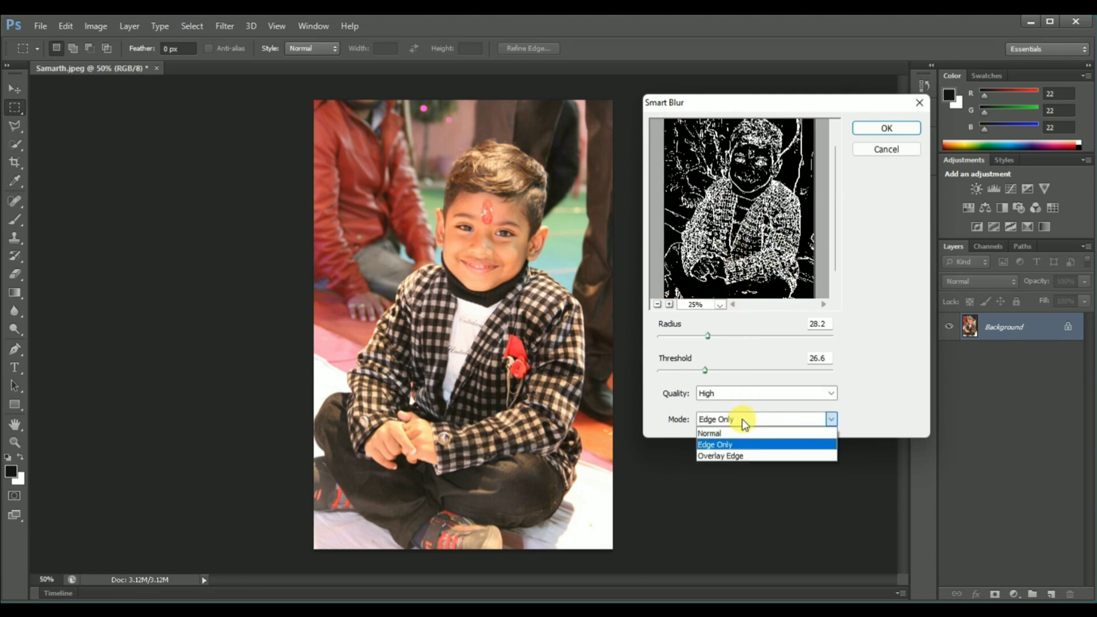
pyautogui.click(734, 454)
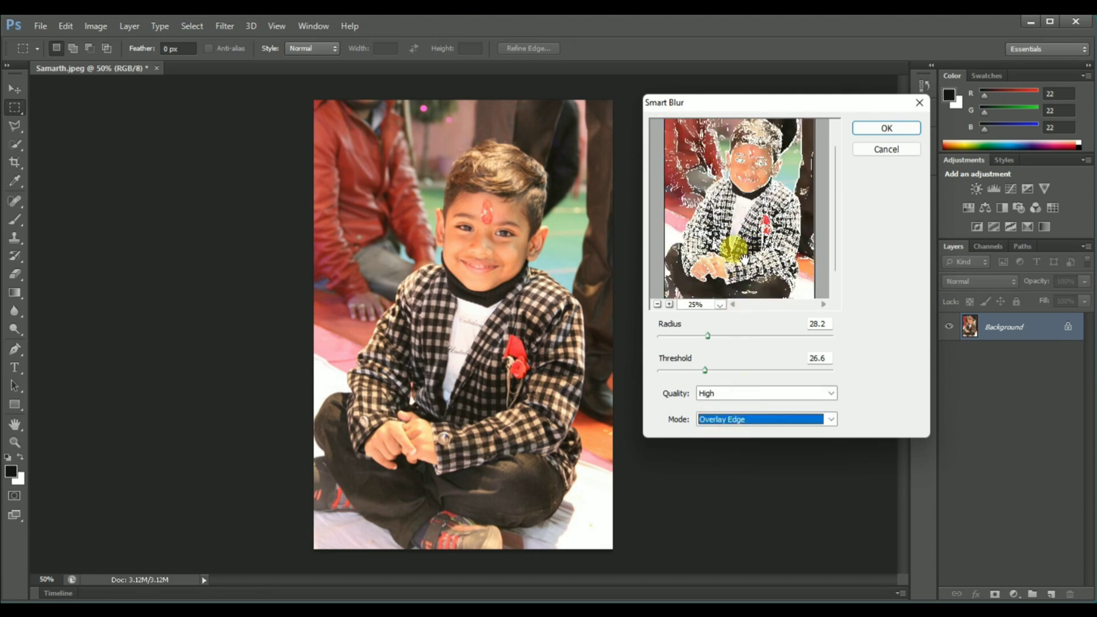
pyautogui.moveTo(704, 369); pyautogui.dragTo(824, 369)
pyautogui.moveTo(708, 335); pyautogui.dragTo(824, 342)
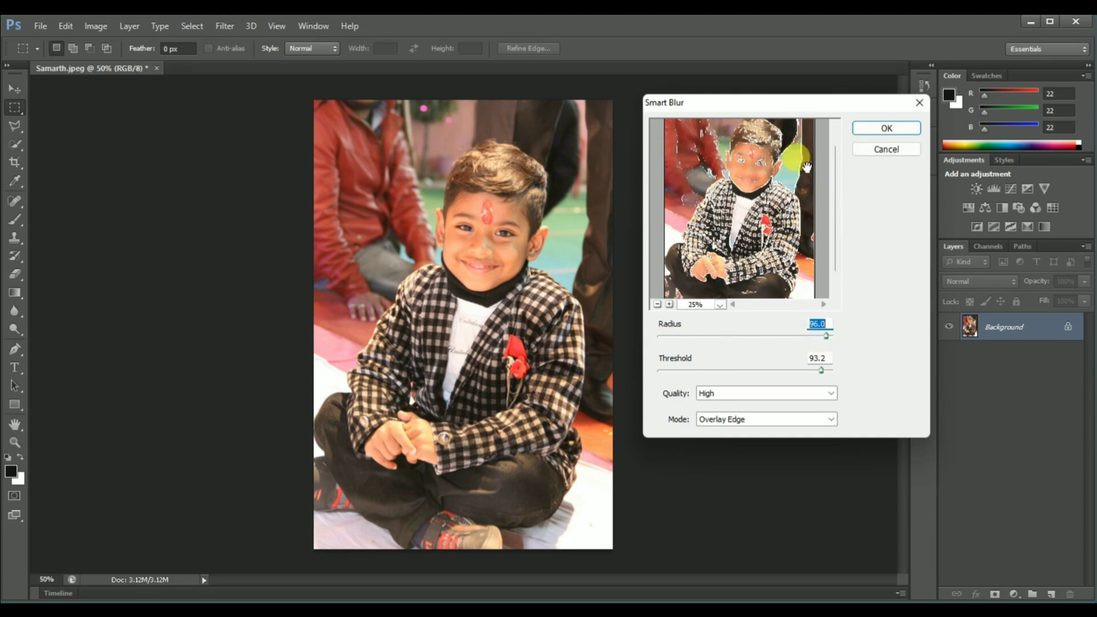
pyautogui.click(874, 144)
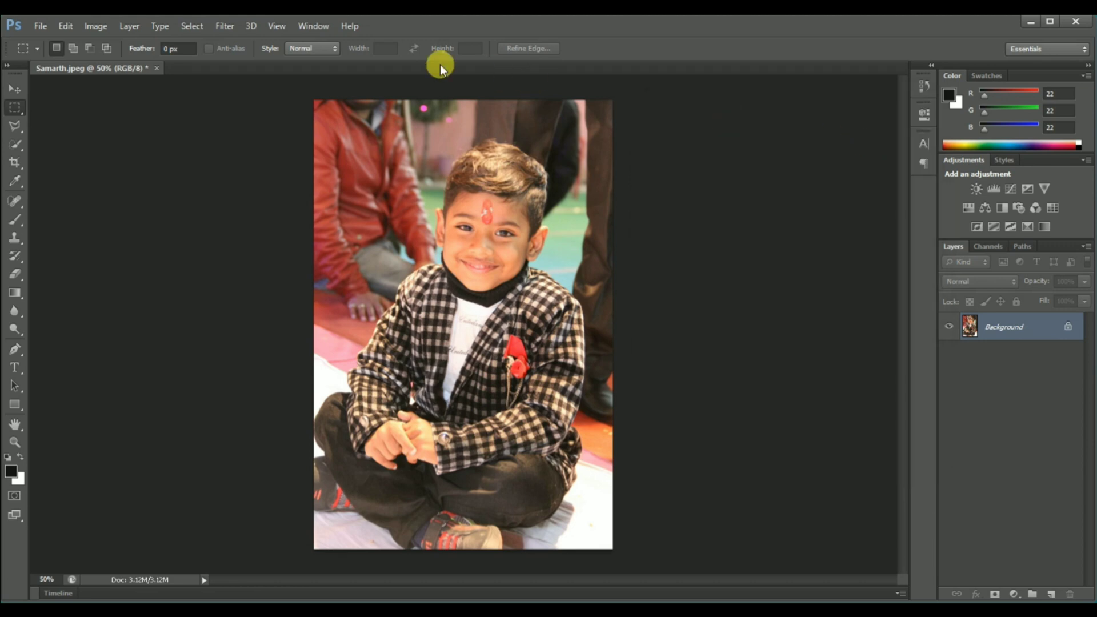
# Open Surface Blur and set the radius to 2 pixels and the threshold to 186 levels.
pyautogui.click(225, 25)
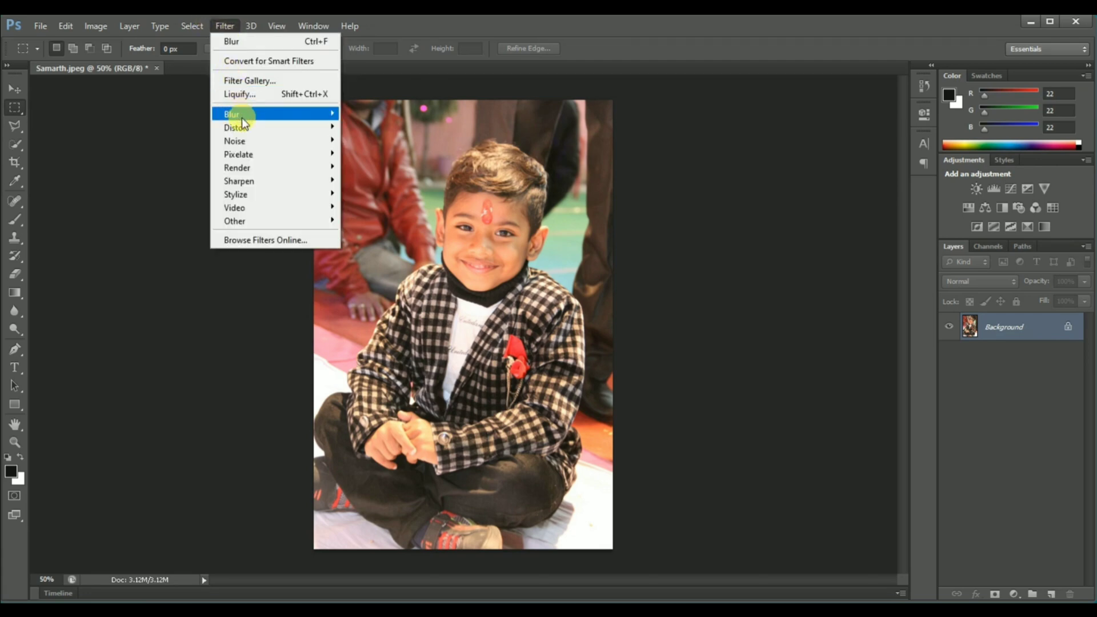
pyautogui.moveTo(241, 116)
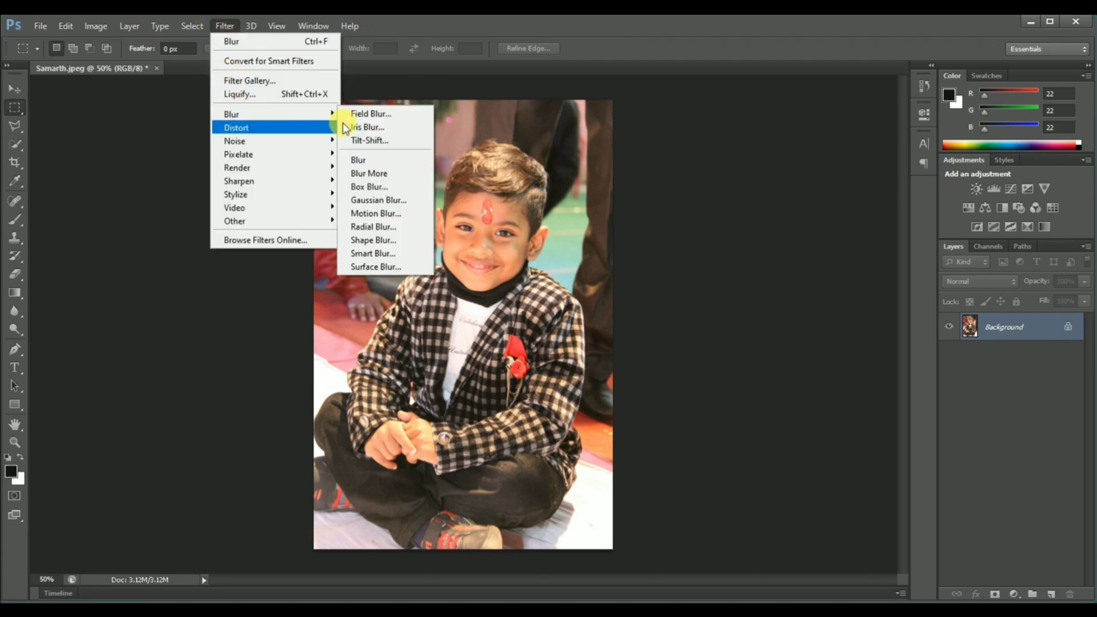
pyautogui.click(389, 268)
pyautogui.doubleClick(661, 351)
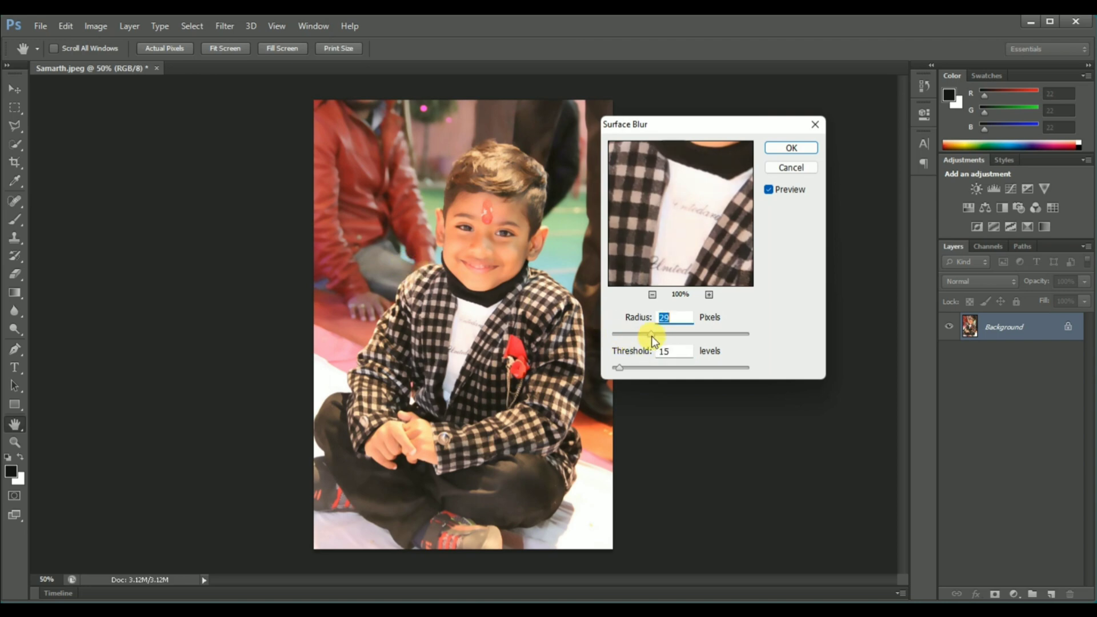
pyautogui.moveTo(619, 367); pyautogui.dragTo(679, 373)
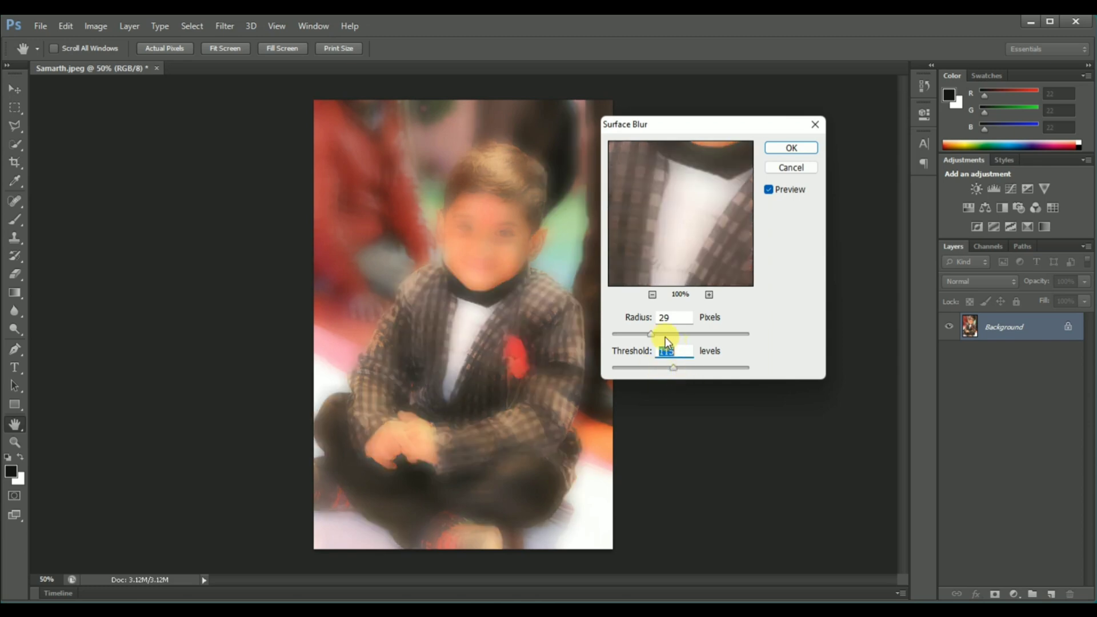
pyautogui.moveTo(647, 334); pyautogui.dragTo(612, 332)
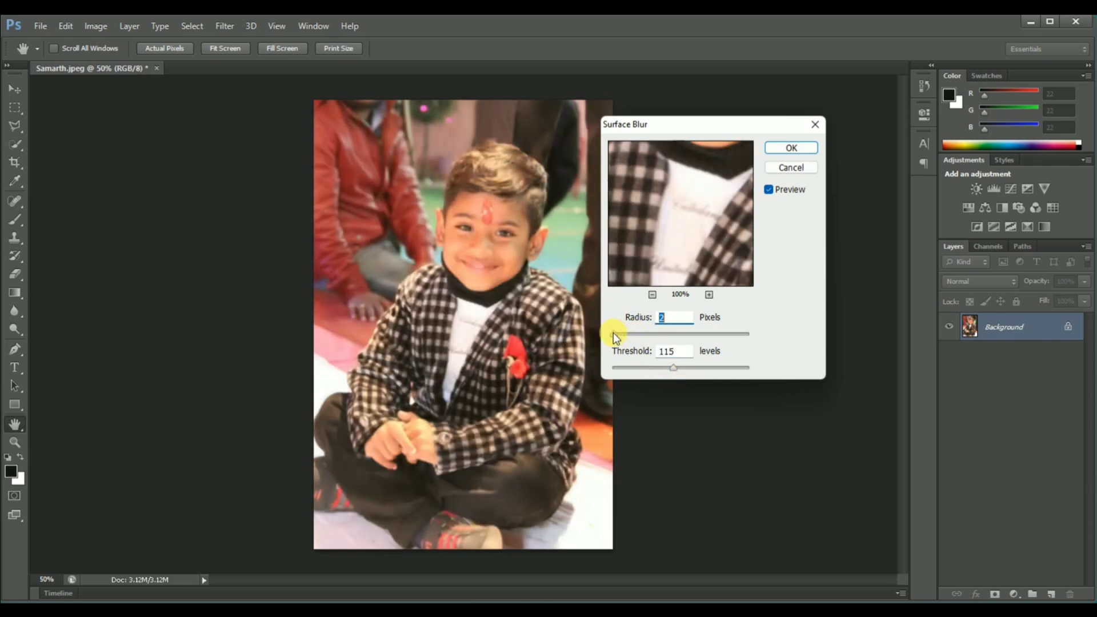
pyautogui.moveTo(711, 374); pyautogui.dragTo(712, 374)
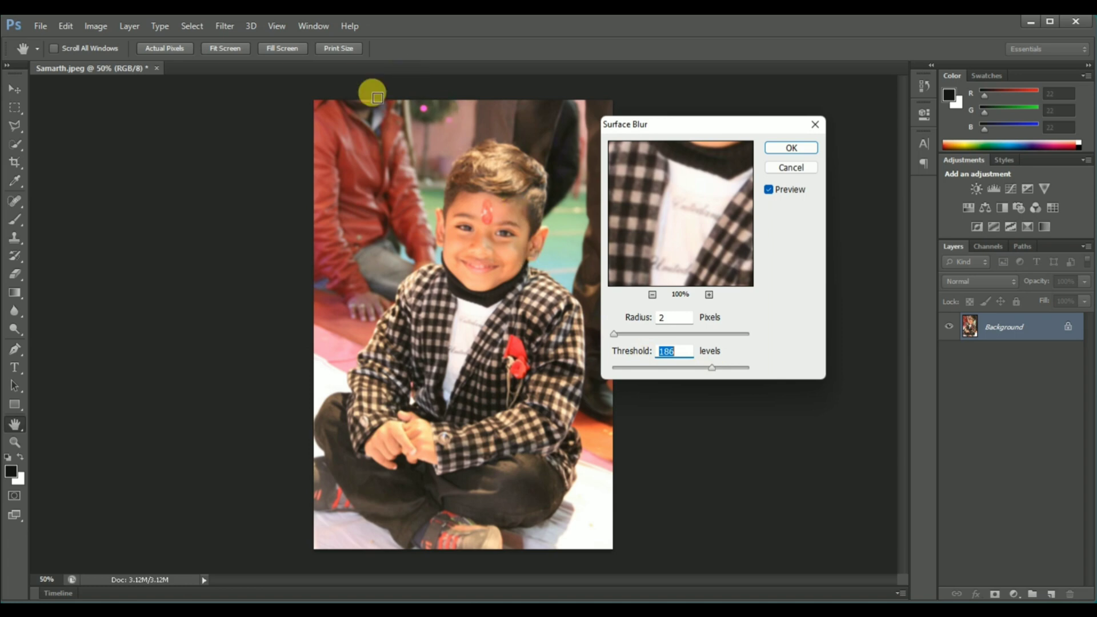